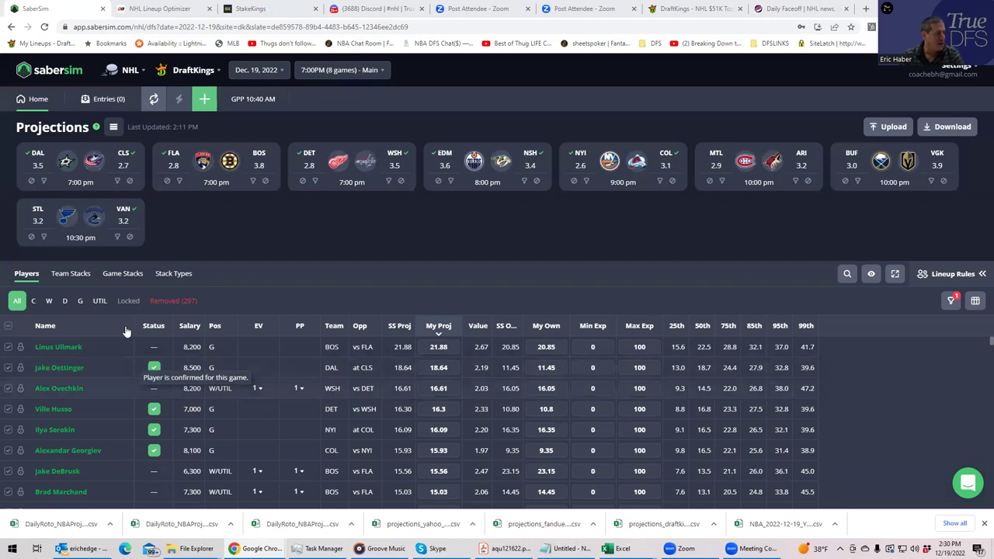
Compare the projected team goal totals for the slate on SaberSim, the DailyRoto NHL optimizer and Daily Faceoff
mouse_move(469, 184)
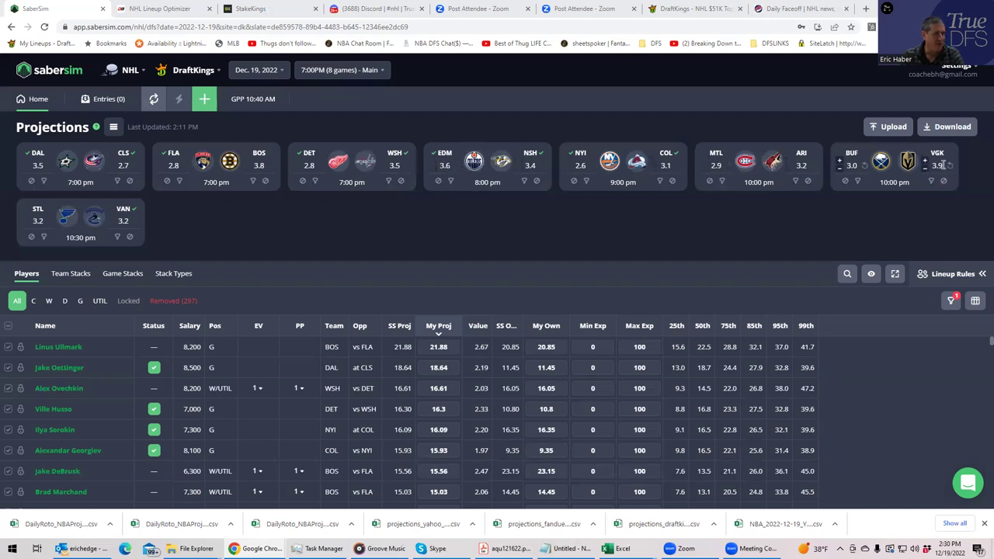
mouse_move(439, 161)
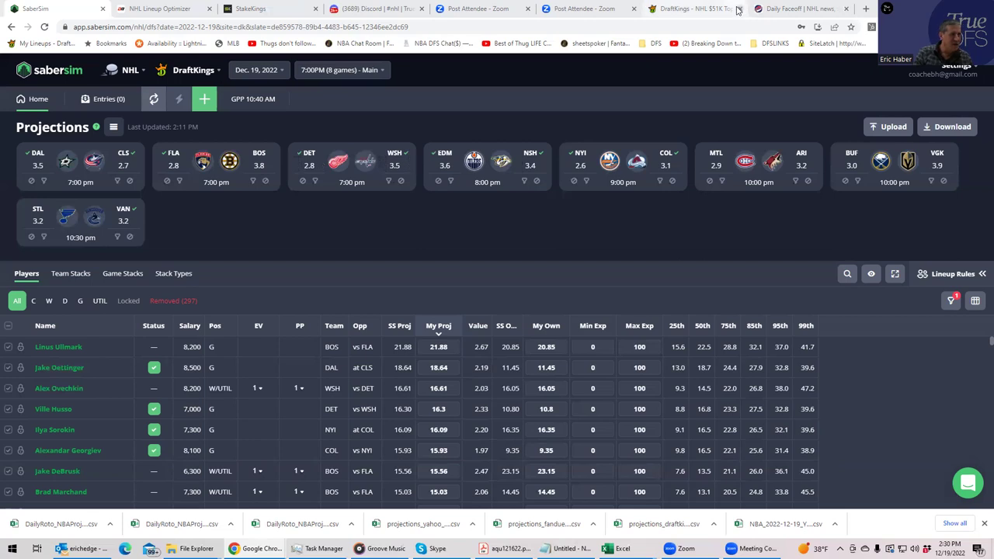
click(148, 12)
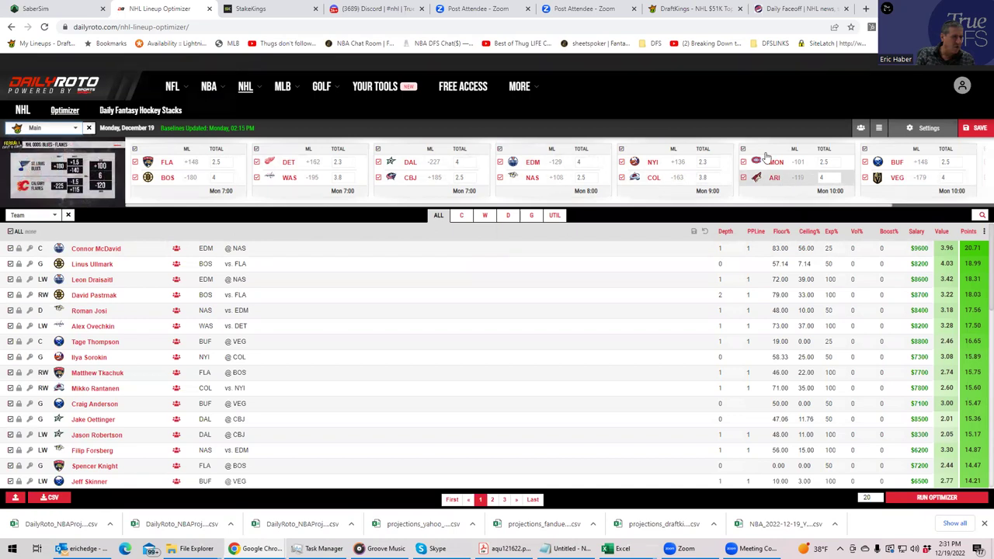
click(58, 10)
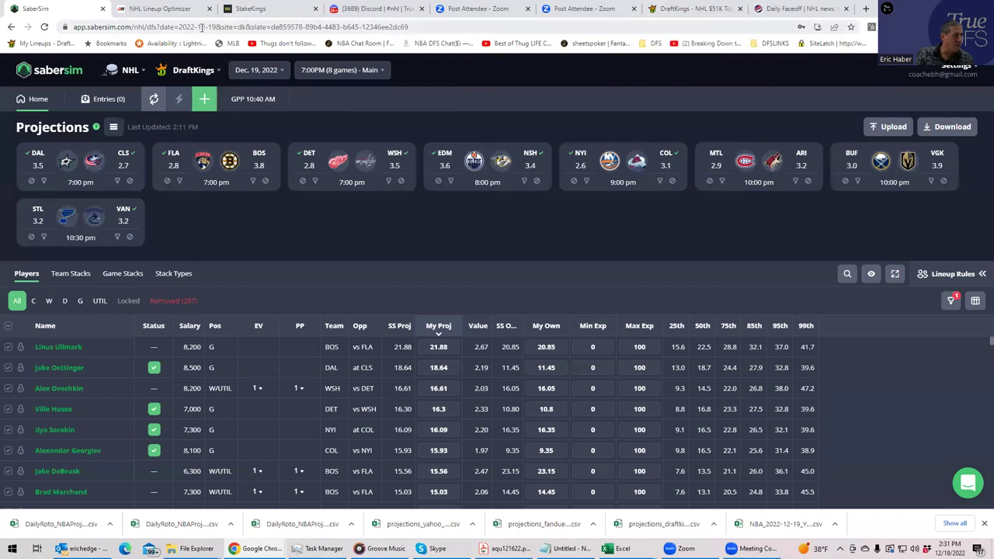
click(778, 10)
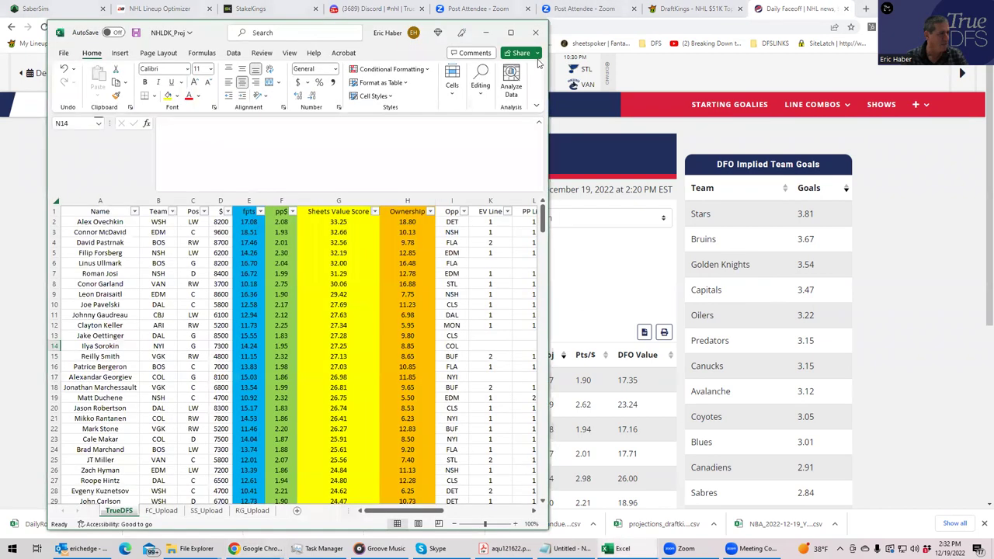
Maximize the NHLDK_Proj workbook in Excel and select the Team cells B2:B30 on the TrueDFS sheet
click(510, 31)
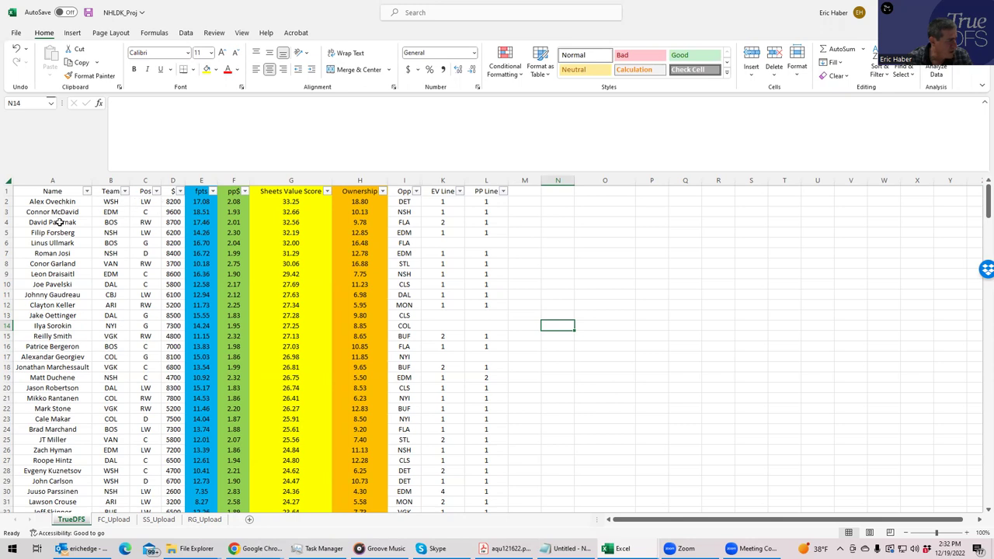
drag(110, 202, 102, 493)
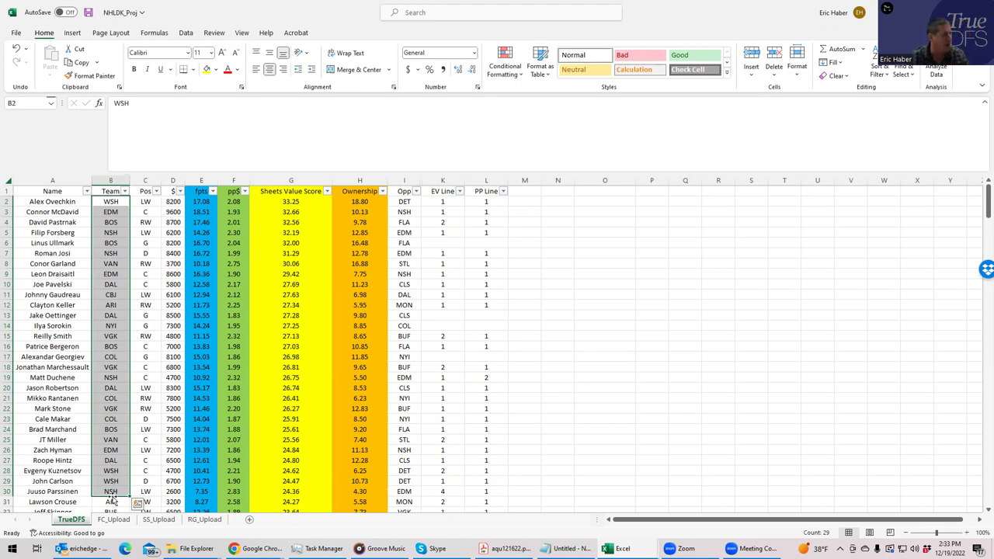
Review the Washington (WSH) players in rows 2, 28 and 29 of the projections as a possible stack
click(109, 470)
click(109, 480)
click(109, 470)
click(110, 480)
click(109, 471)
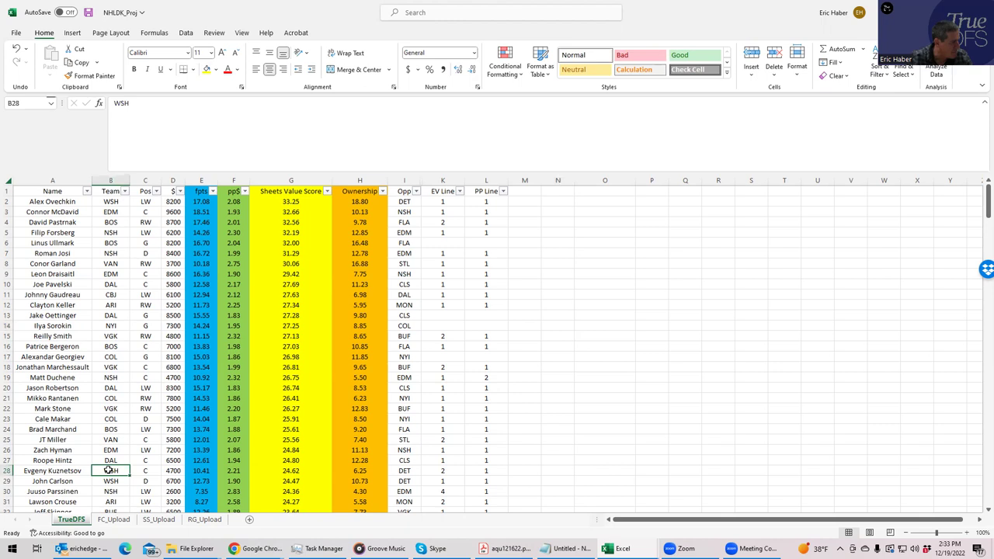
click(113, 201)
click(116, 470)
click(111, 481)
click(111, 471)
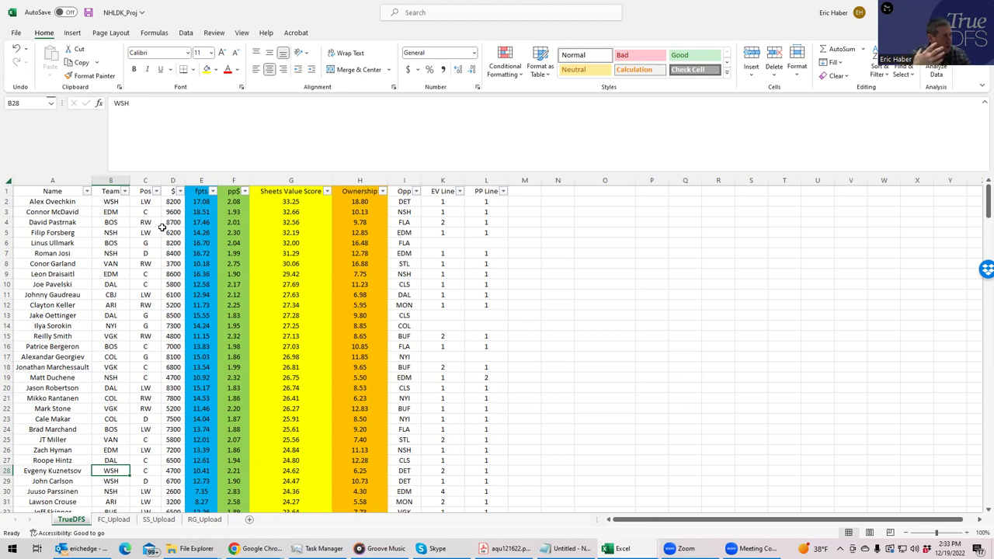
Review the Edmonton (EDM) players in rows 3, 9 and 26, including the row 26 fantasy point projection
click(114, 212)
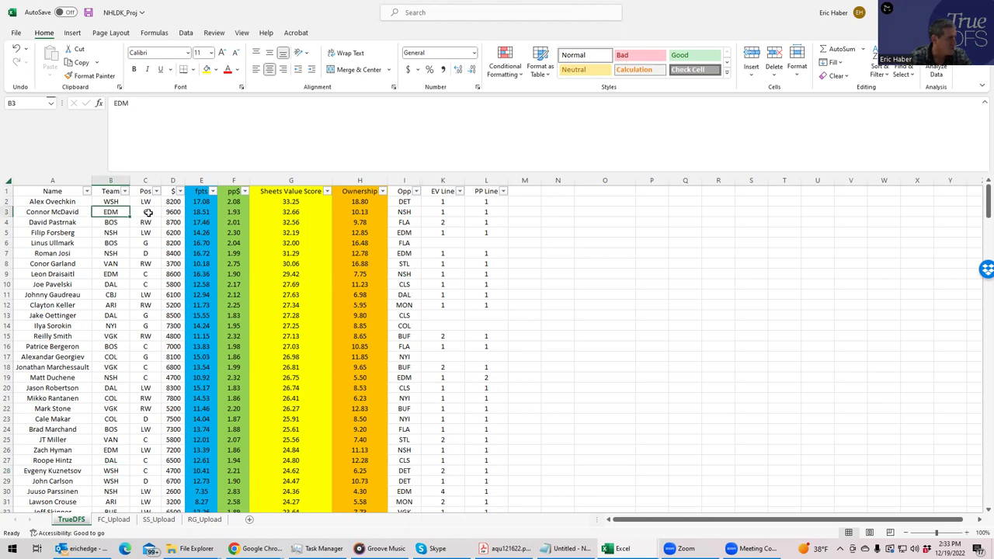
click(113, 274)
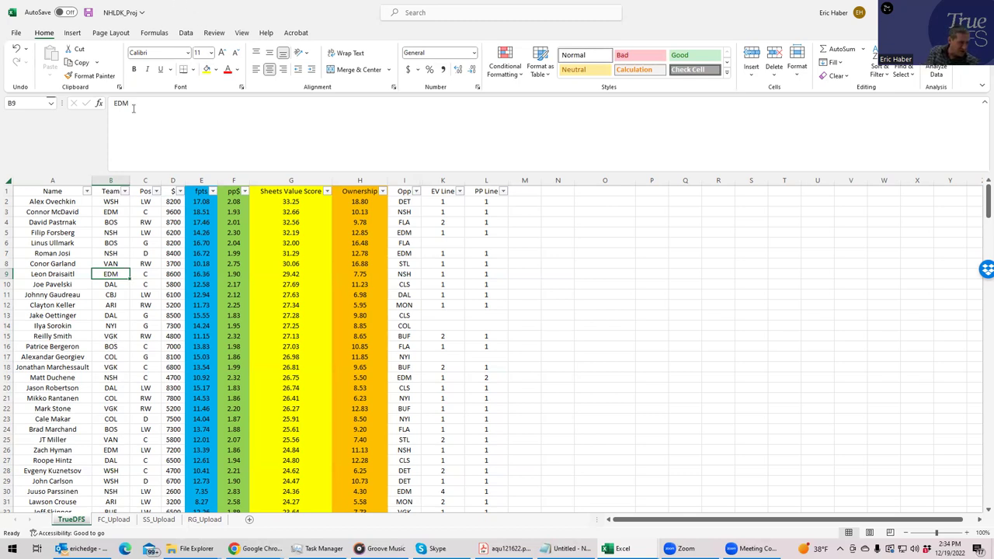
click(111, 452)
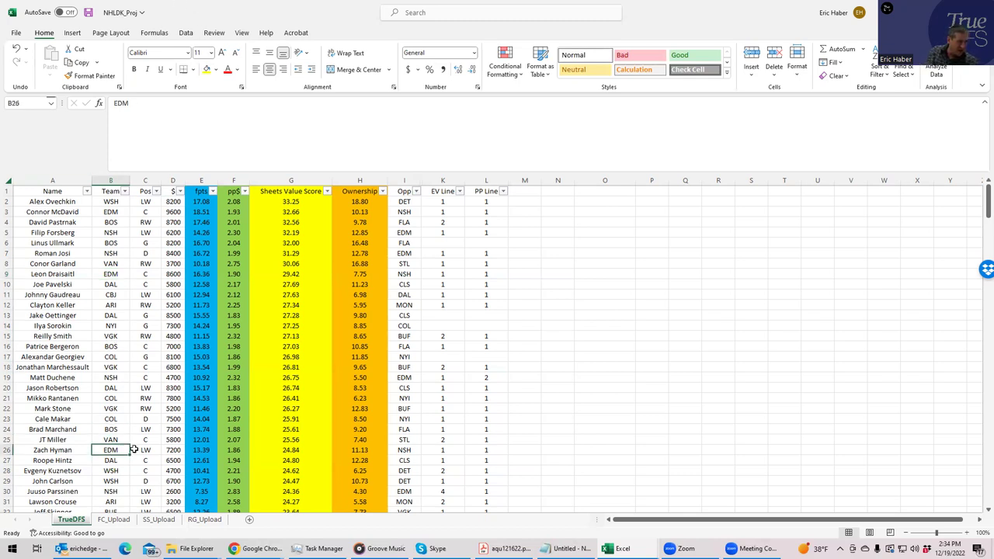
click(188, 451)
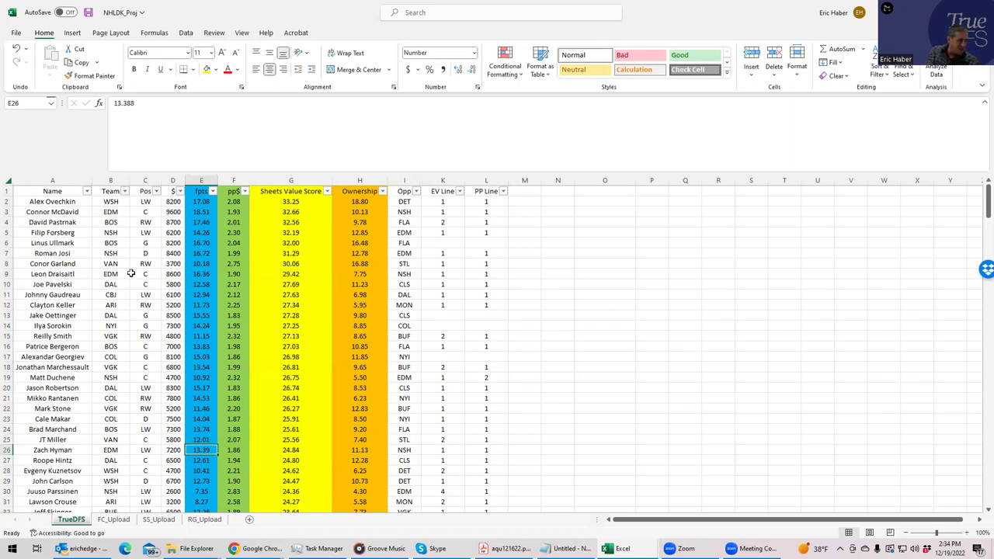
Review the Nashville (NSH) players in rows 5, 7 and 19, including the defenseman's salary
click(111, 232)
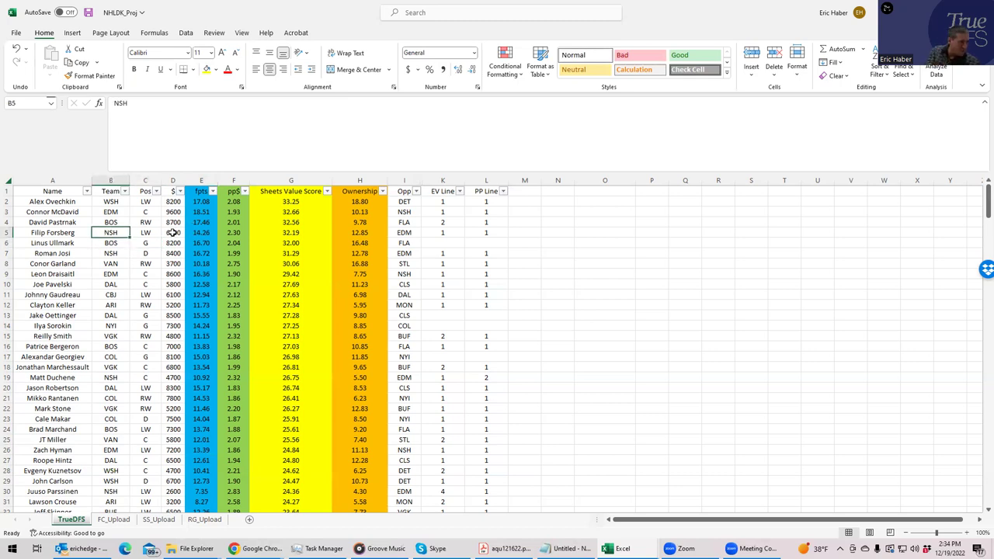
click(114, 377)
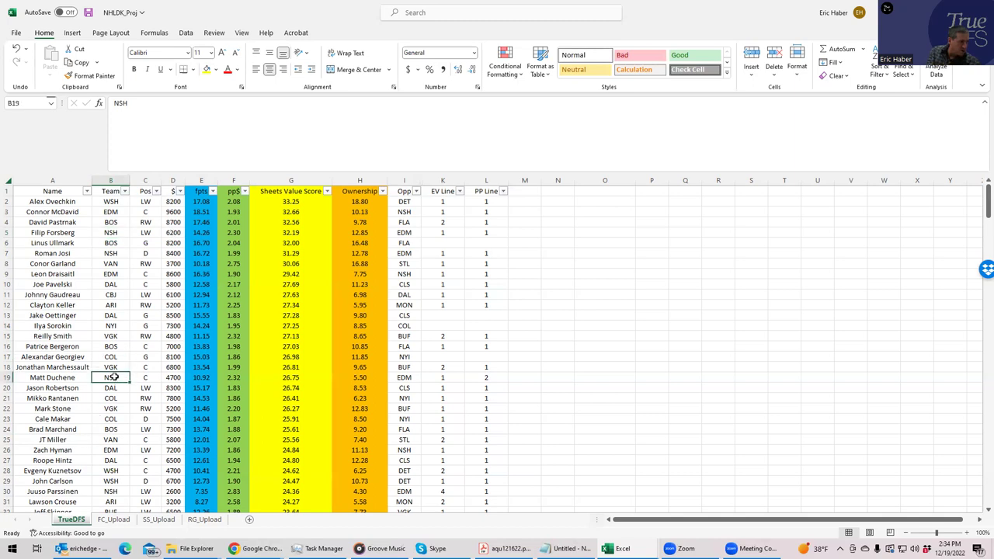
click(112, 232)
click(114, 253)
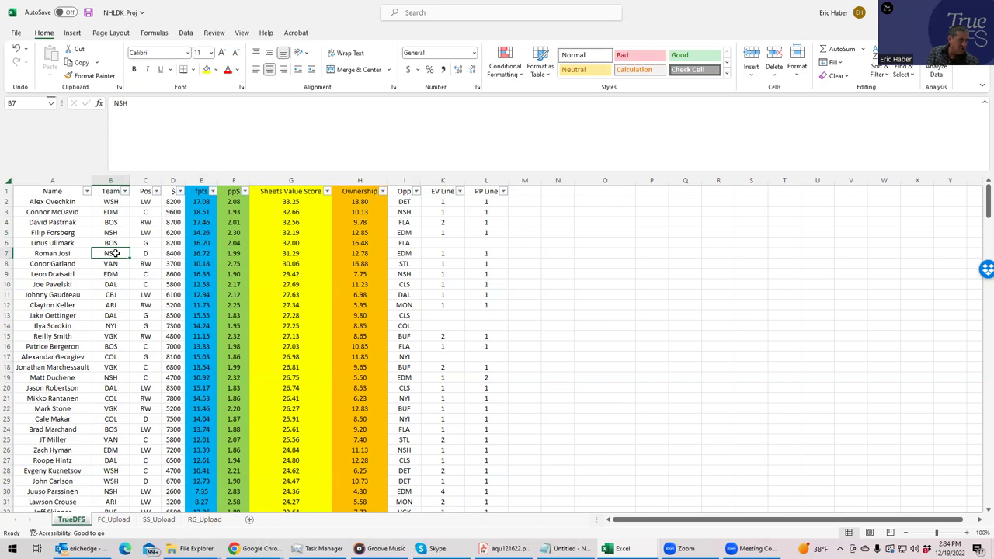
click(173, 254)
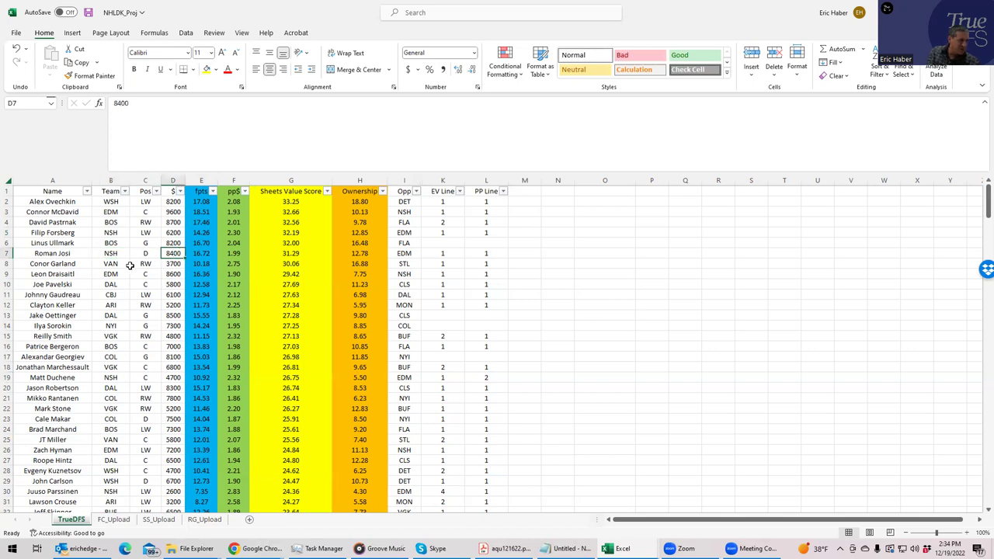
click(113, 379)
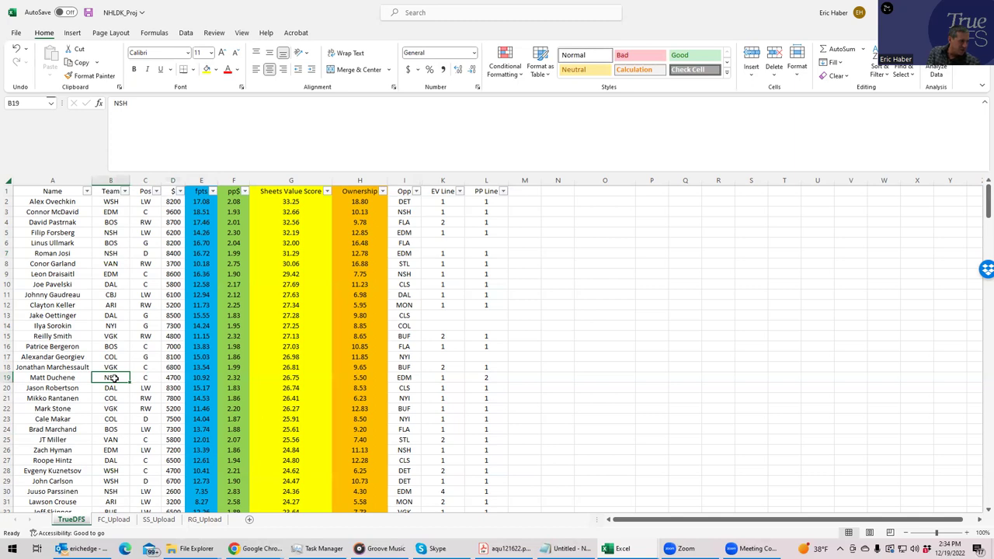
Check the line assignments of the Nashville players in rows 30, 5, 7 and 19, especially their PP Line values
click(109, 491)
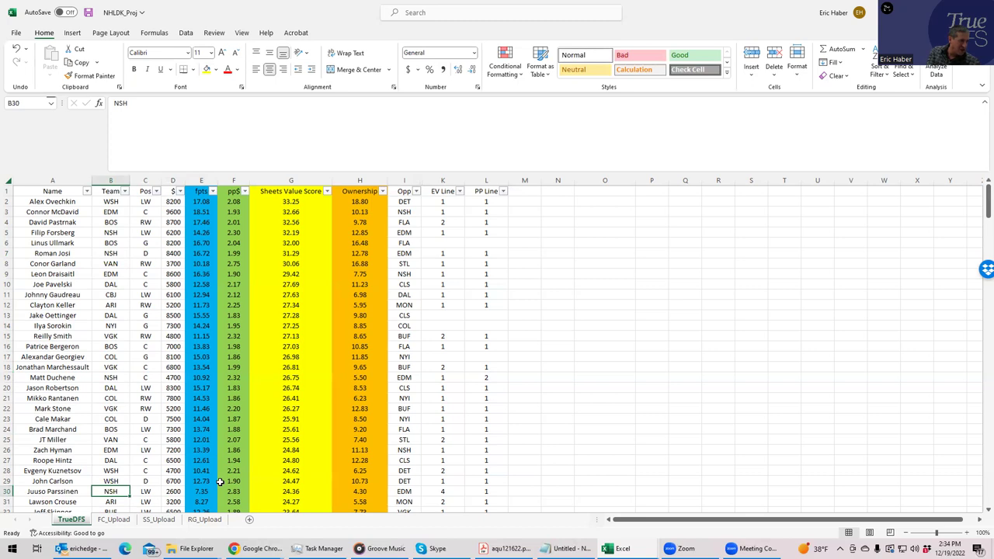
click(61, 491)
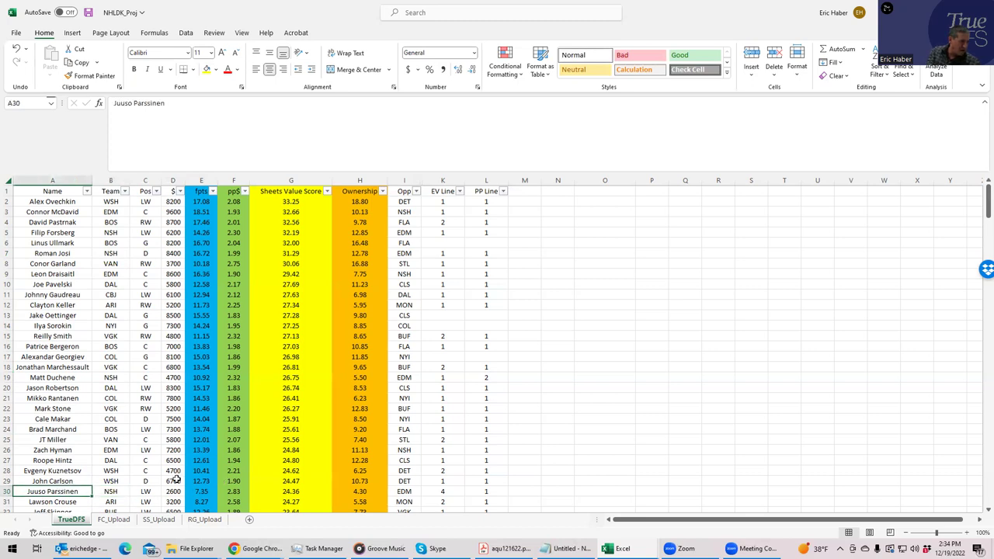
click(447, 492)
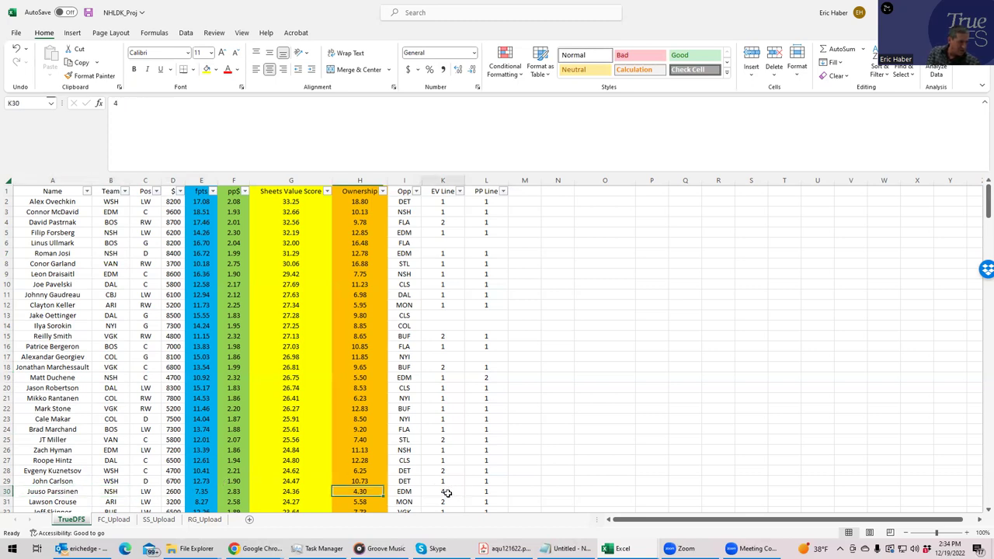
click(481, 492)
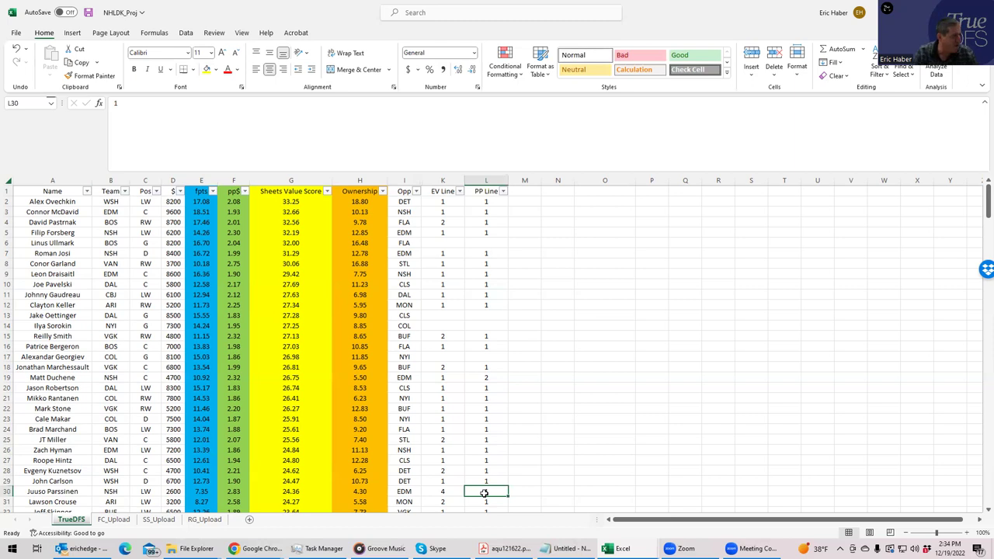
click(116, 232)
click(472, 230)
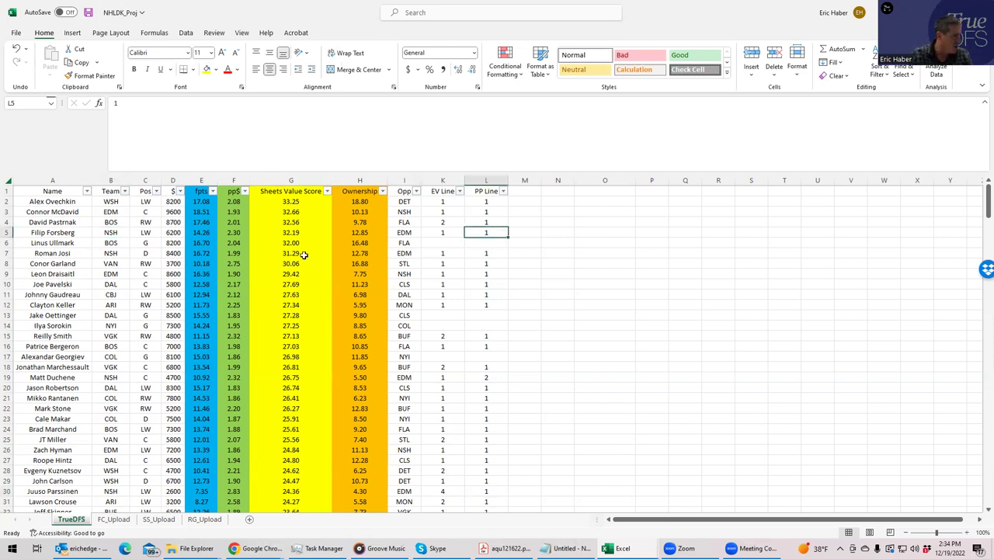
click(117, 253)
click(488, 253)
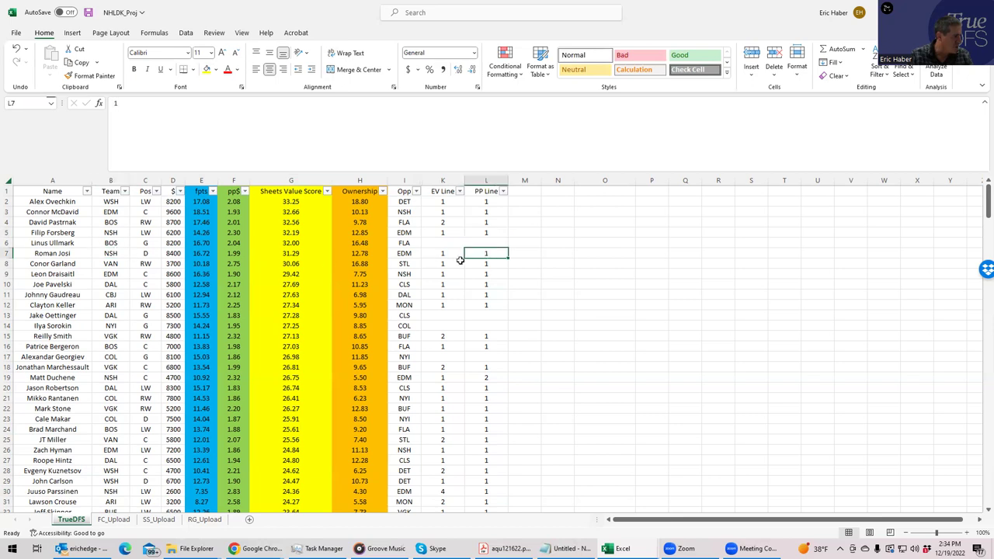
click(119, 378)
click(475, 380)
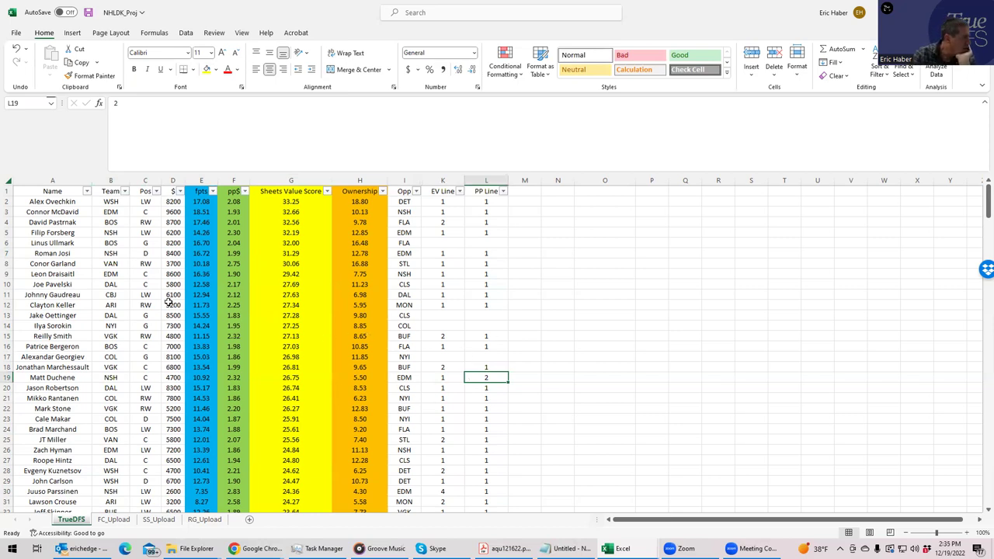
Review the Boston (BOS) players in rows 4, 6, 16 and 24 of the projections
click(112, 223)
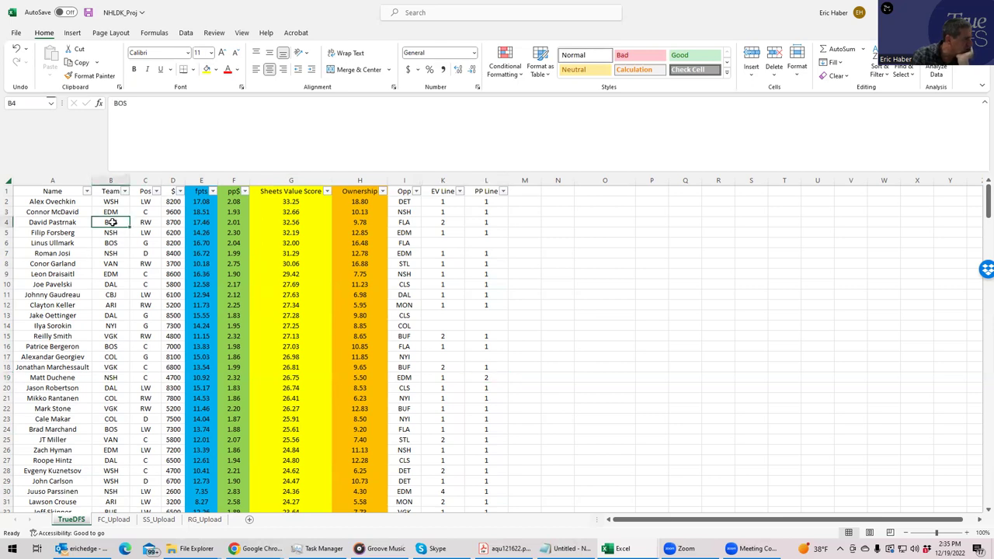
click(113, 244)
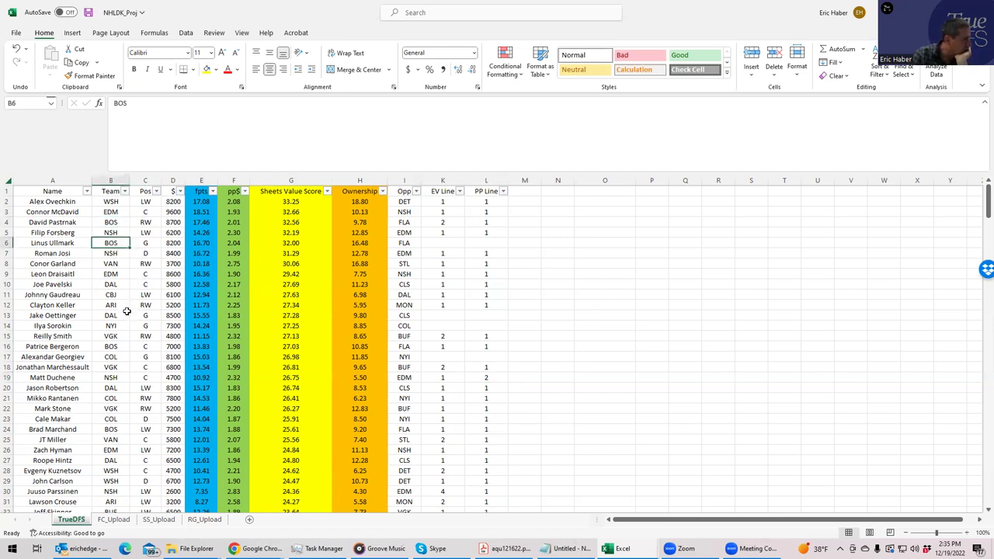
click(112, 346)
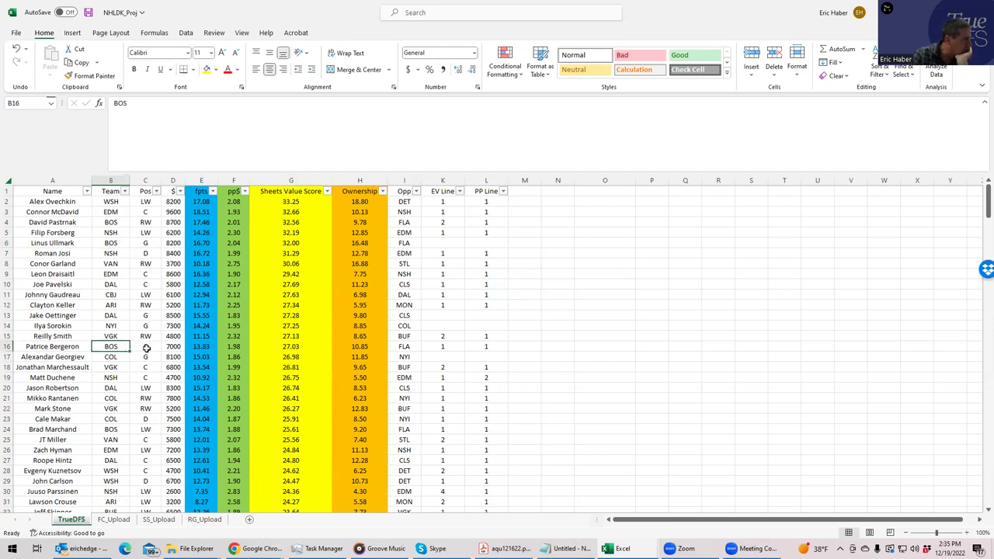
click(113, 429)
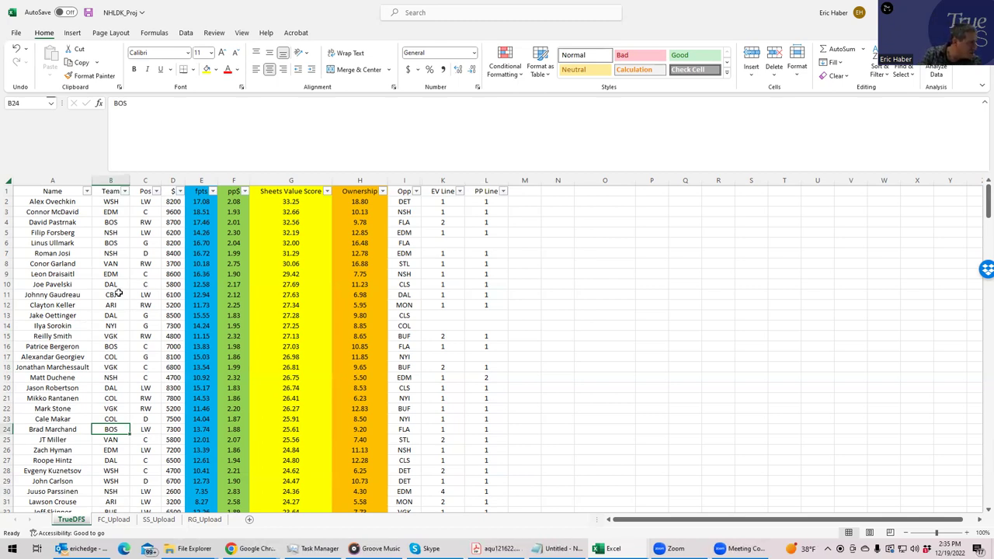
Check the salaries of the Vancouver (VAN) players in rows 8 and 25
click(110, 263)
click(174, 261)
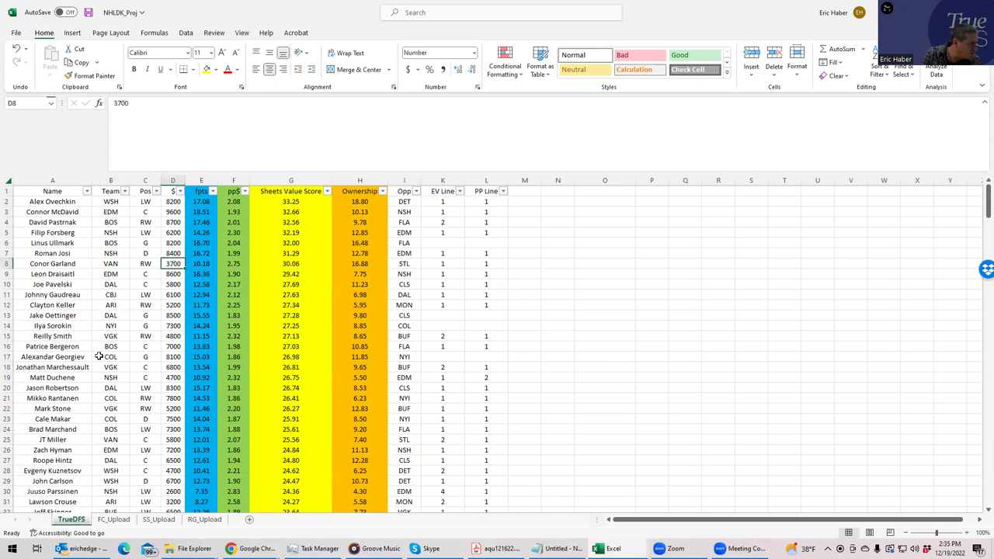
click(176, 439)
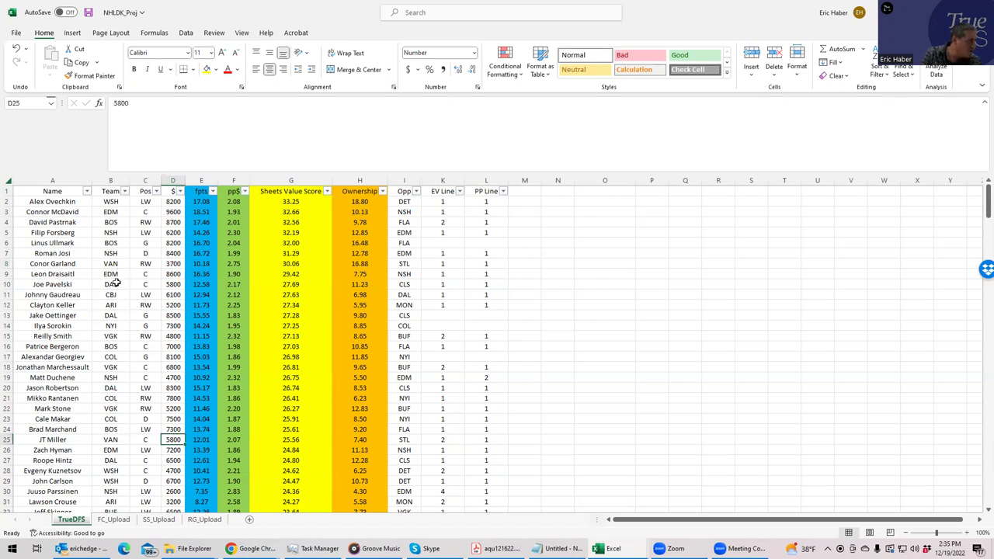
Review the Vegas (VGK) players in rows 15, 18 and 22, including their salary and position
click(112, 336)
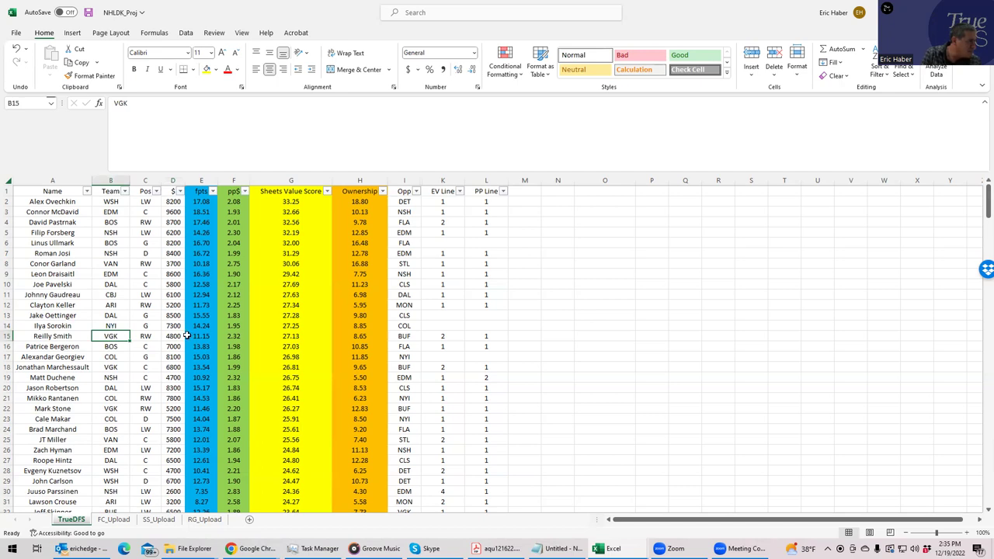
click(111, 367)
click(166, 367)
click(107, 409)
click(156, 409)
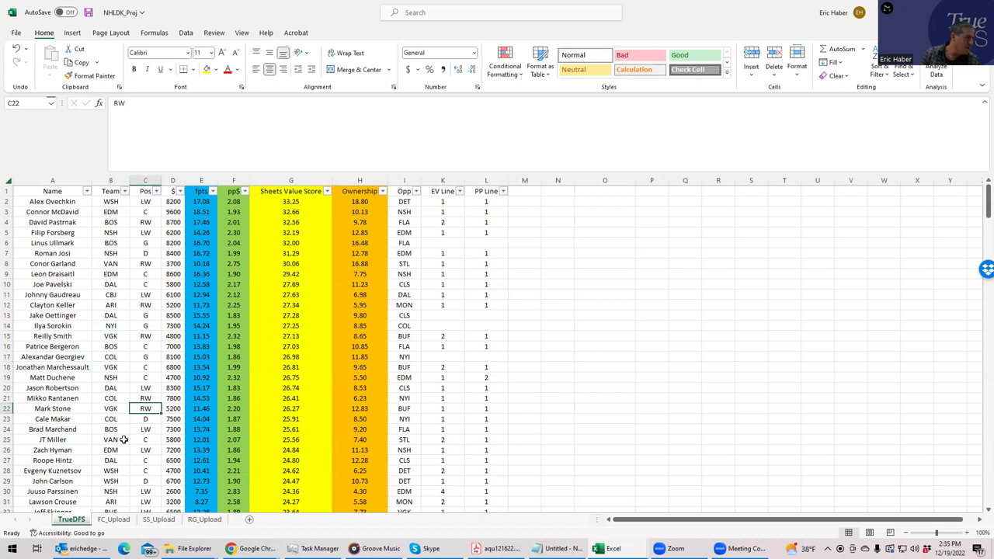
Check the salaries of the Dallas (DAL) centers in rows 10 and 27
click(115, 285)
click(175, 286)
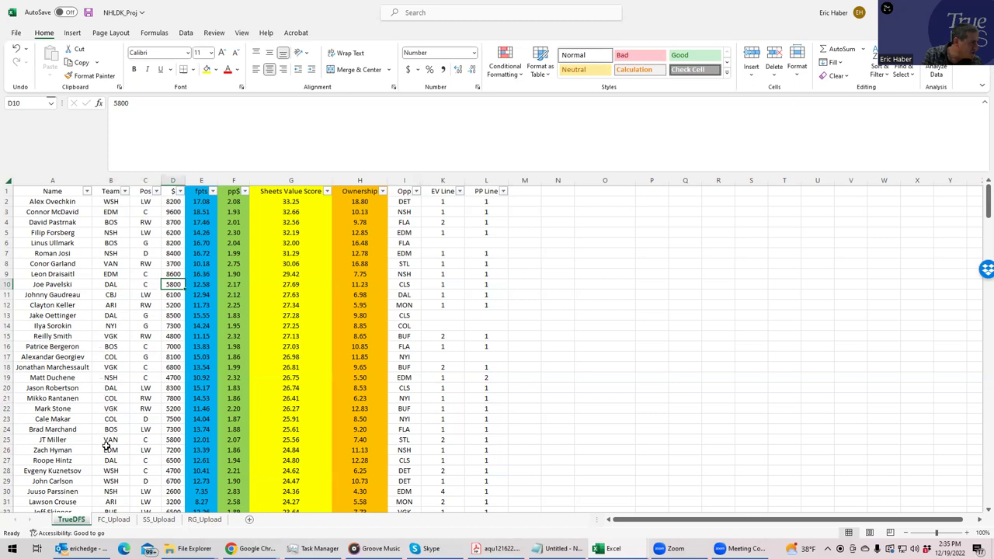
click(165, 462)
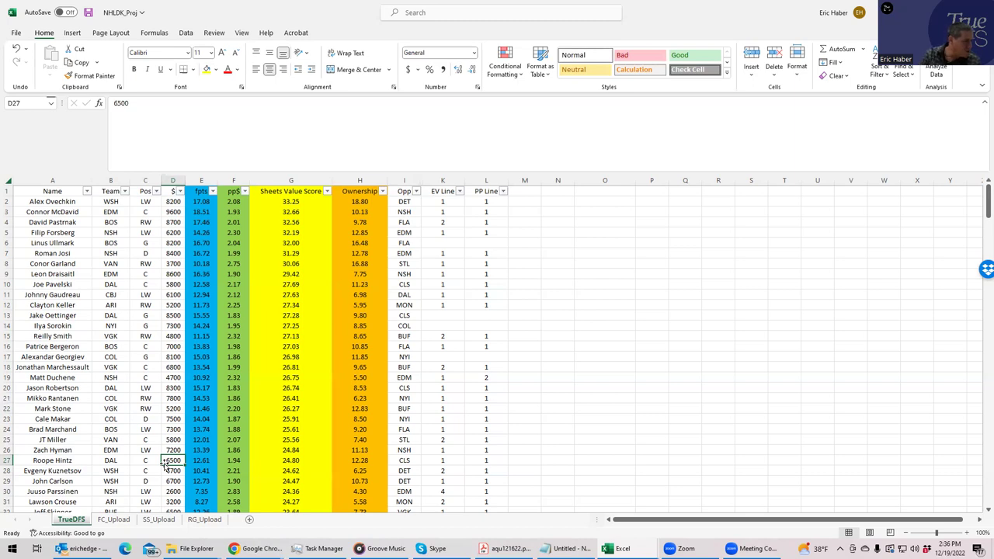
Review the positions of the Washington (WSH) players in rows 28 and 29 and the power-play lines in rows 2 and 28
click(172, 481)
click(147, 482)
click(143, 470)
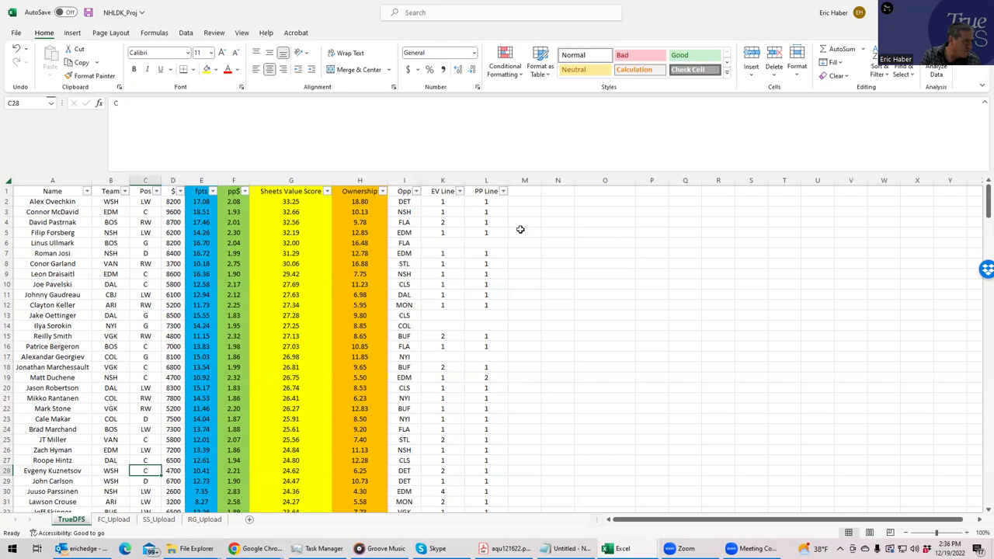
click(487, 202)
click(145, 470)
click(468, 462)
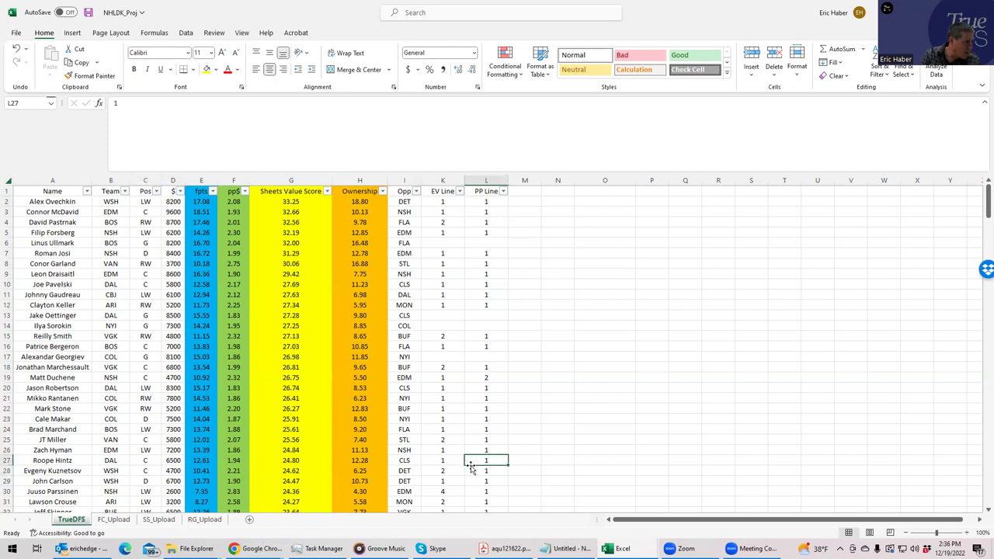
click(471, 473)
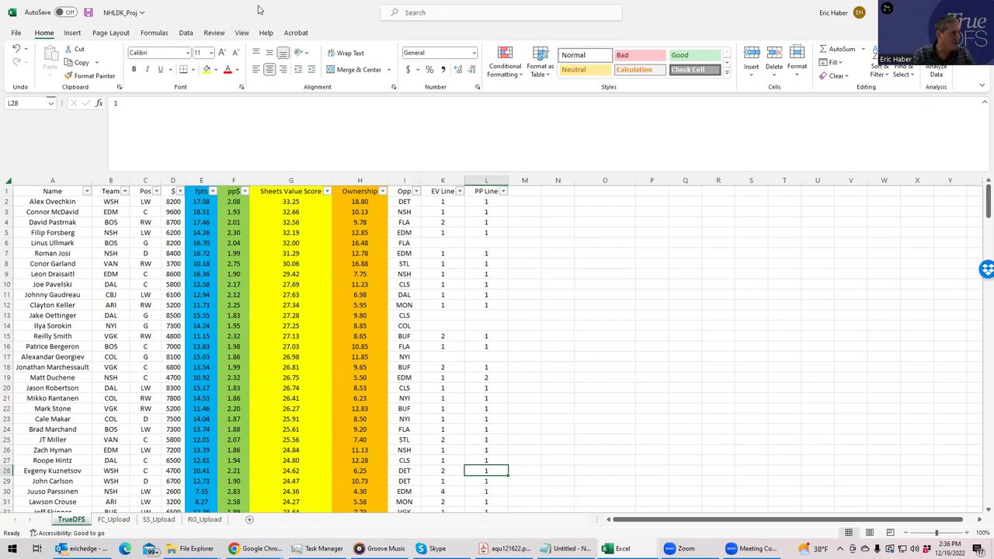
Switch to the DraftKings contest lineup page, filter the player pool to Nashville (NSH), and add winger F. Forsberg to the lineup
key(alt+Tab)
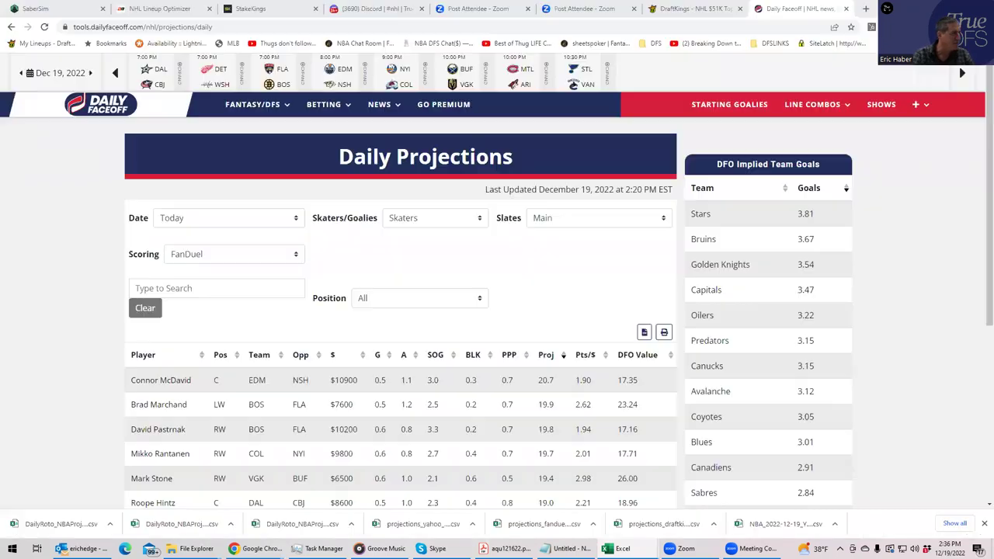
key(ctrl+shift+Tab)
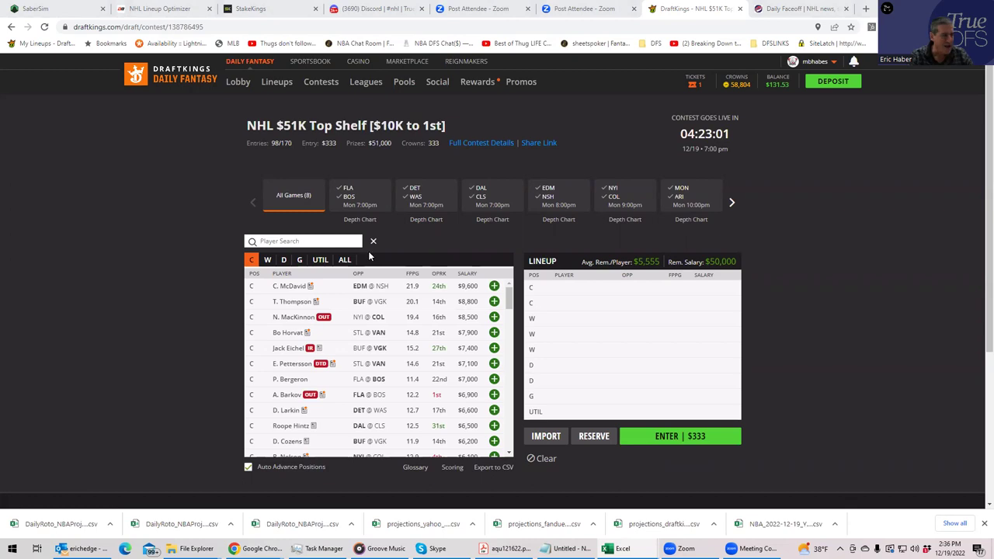
click(549, 199)
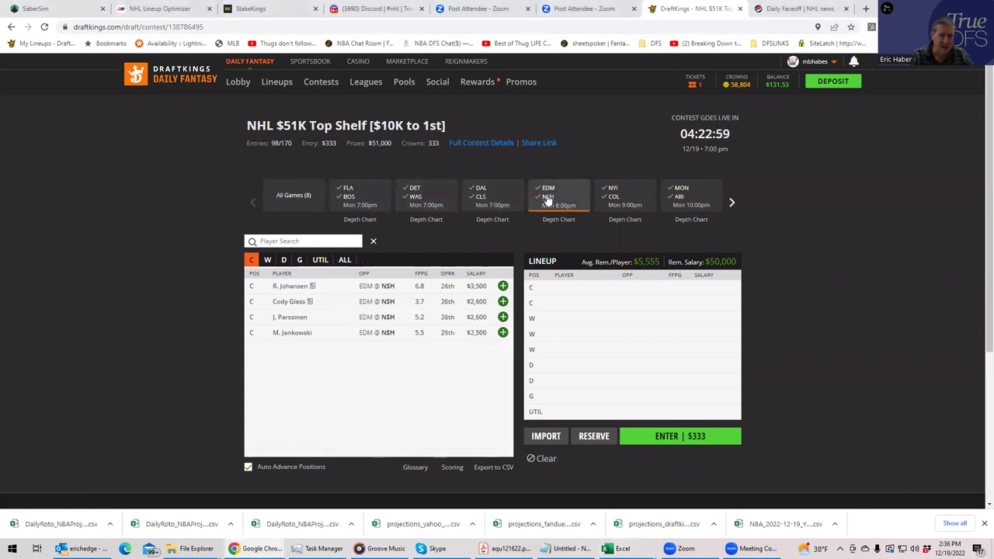
click(268, 261)
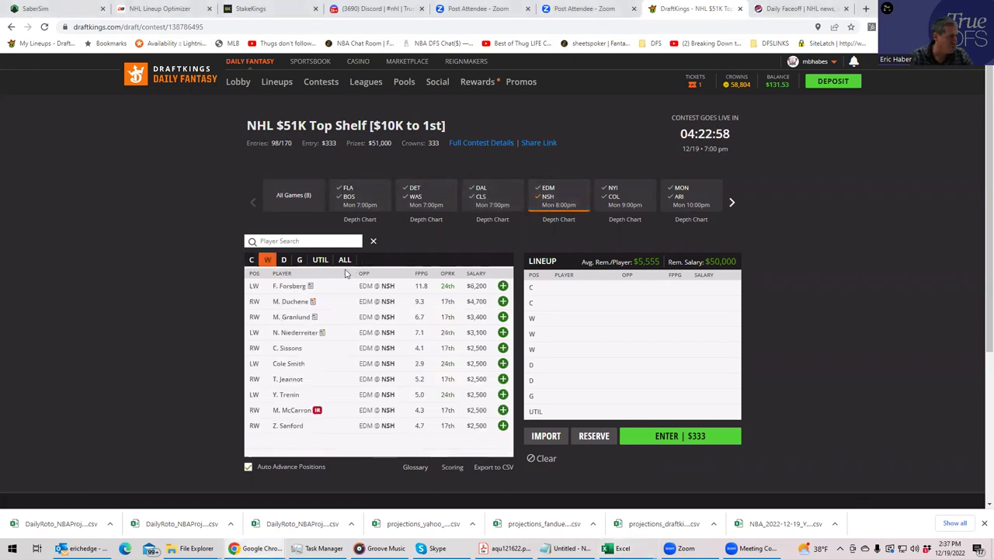
click(502, 287)
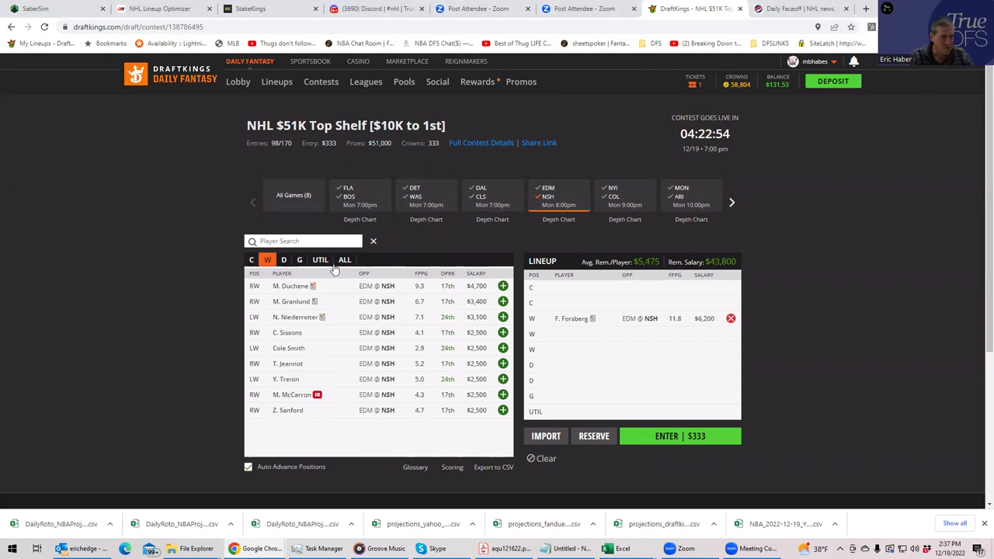
Add Nashville defenseman Roman Josi and winger M. Duchene to the lineup
click(283, 259)
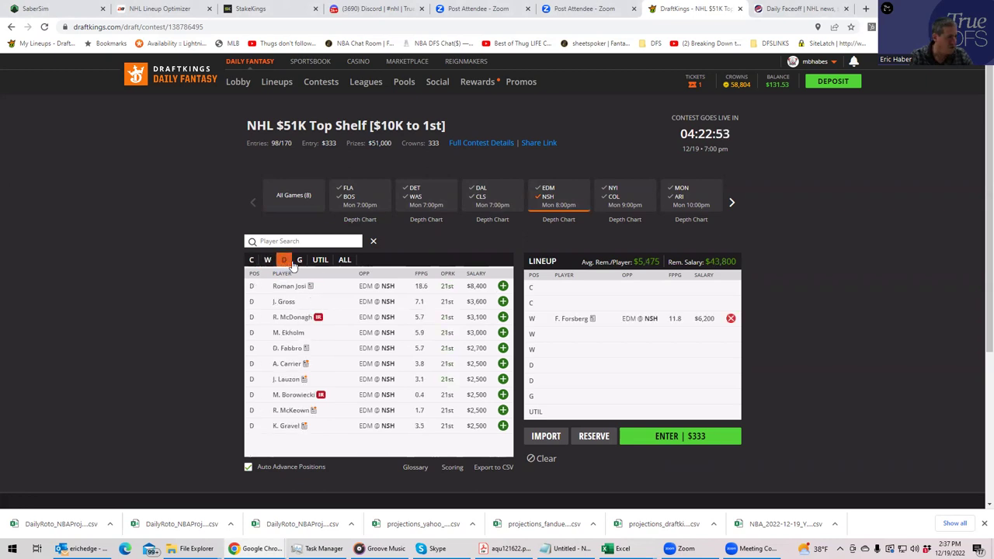
click(502, 286)
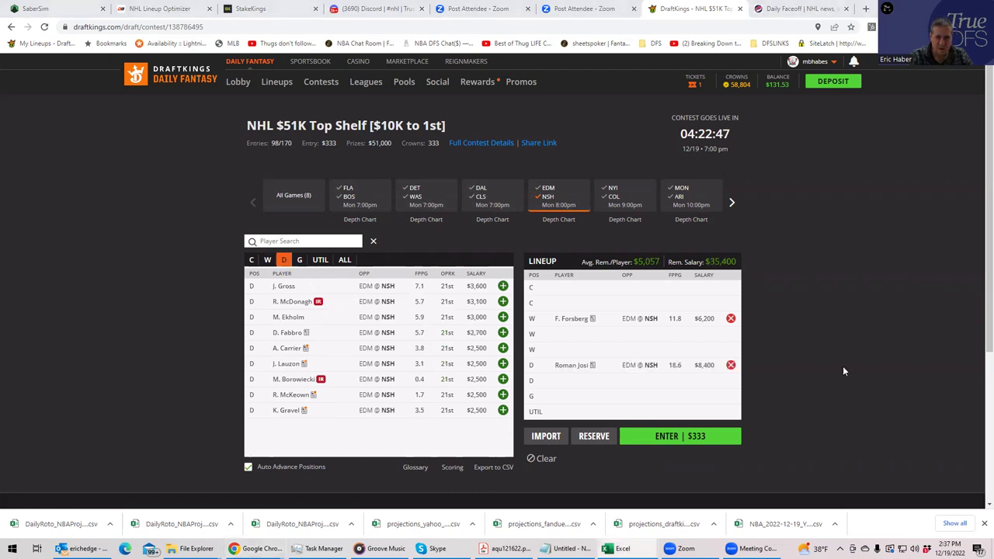
click(247, 261)
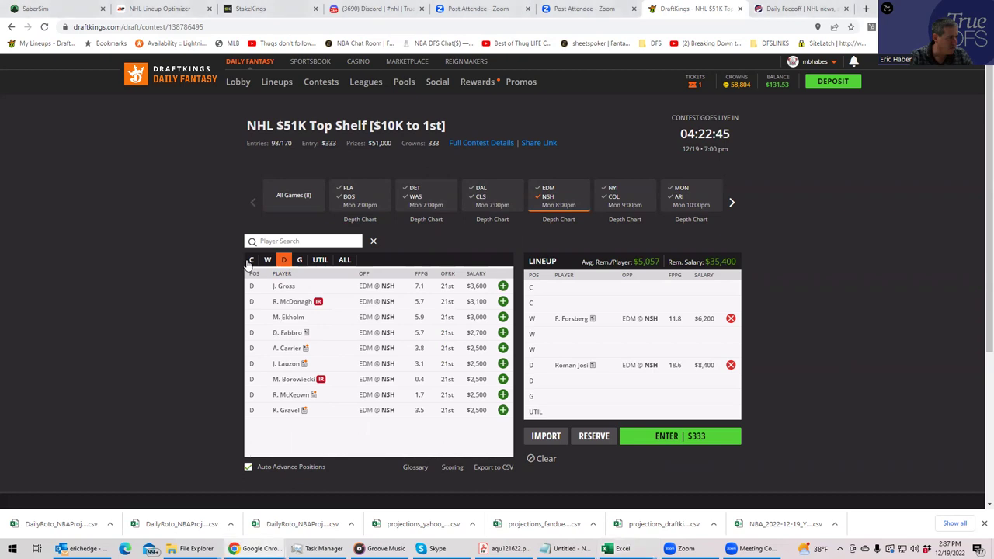
click(293, 240)
text(duch)
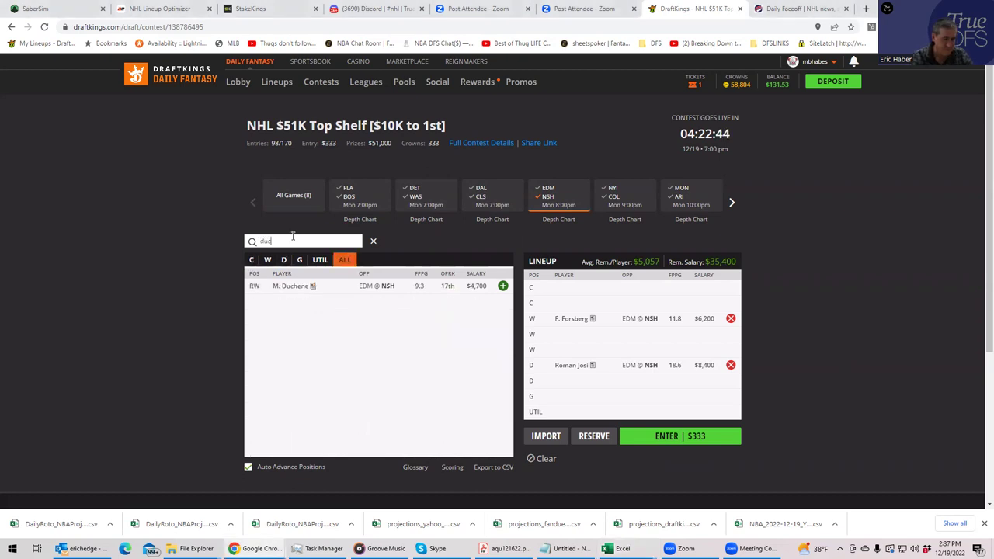
click(503, 286)
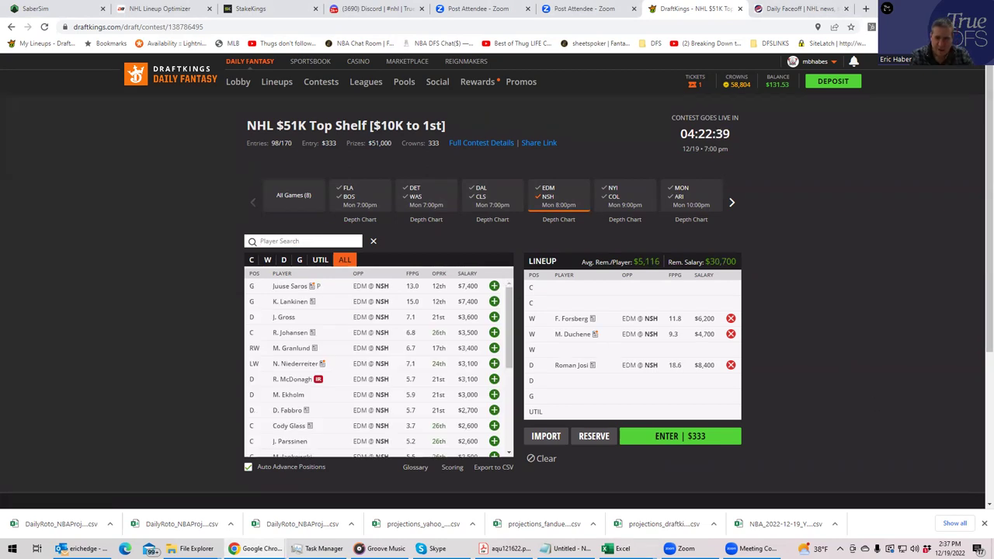
Remove the Nashville filter and list the goalies from all games in the player pool
key(alt+Tab)
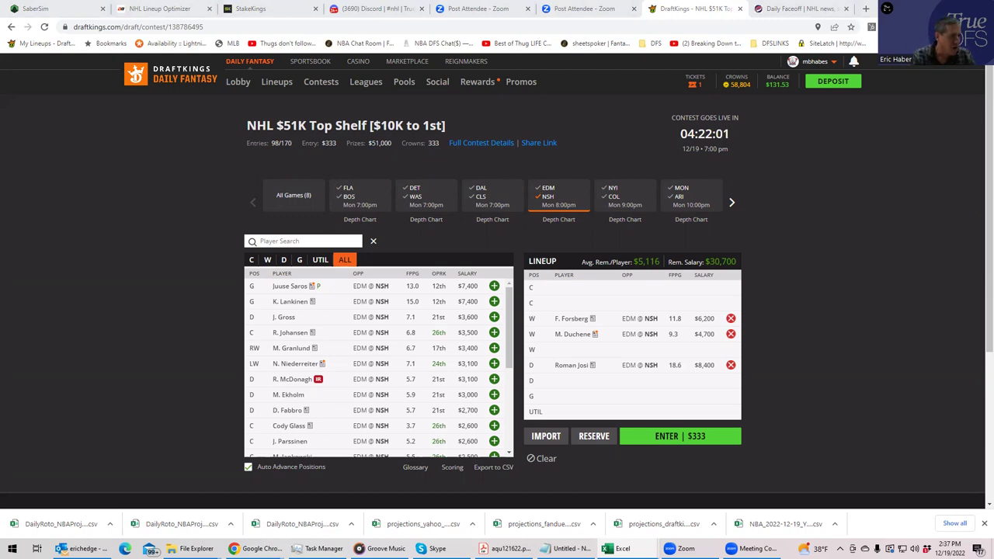
click(548, 199)
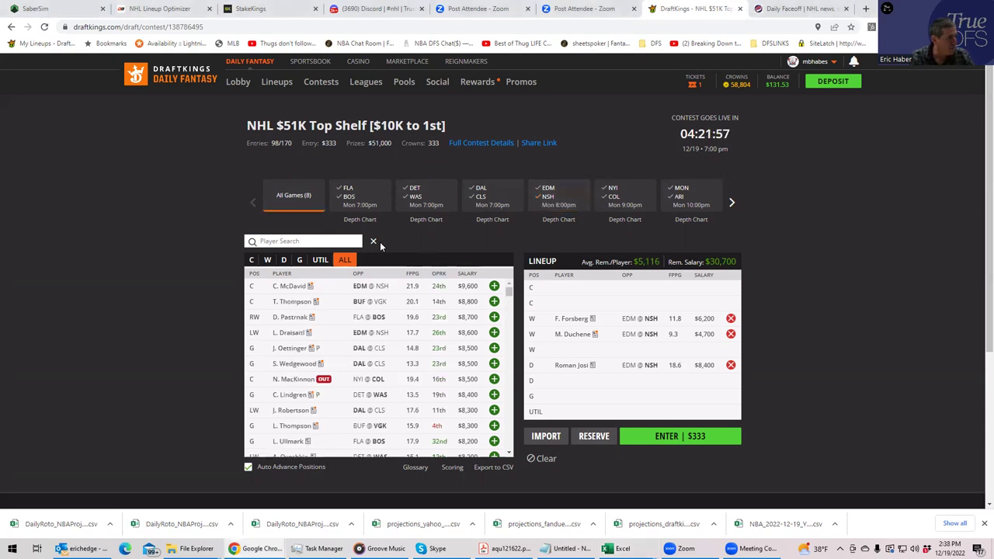
click(300, 260)
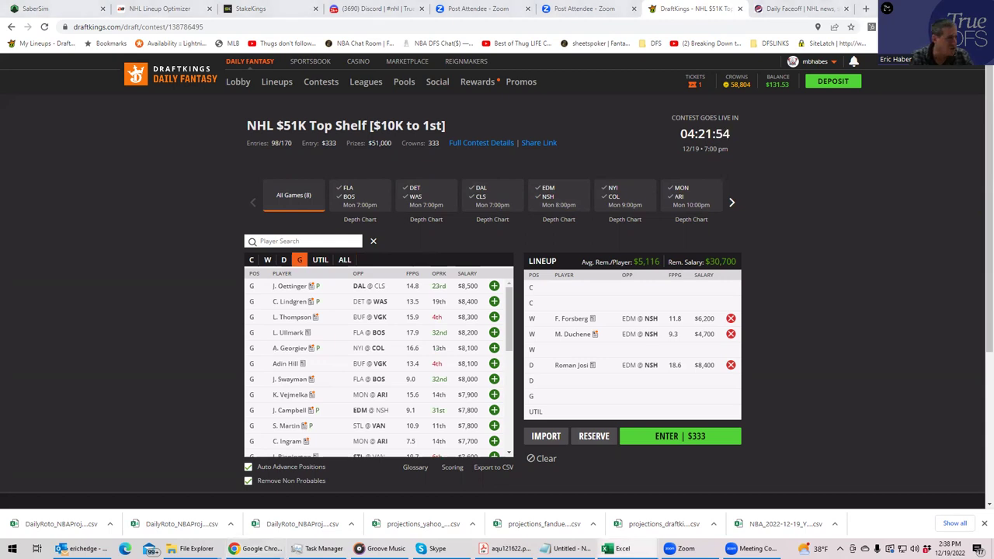
Switch to the NHLDK_Proj workbook in Excel and compare the goalie salaries in rows 6, 13 and 14
key(alt+Tab)
click(639, 48)
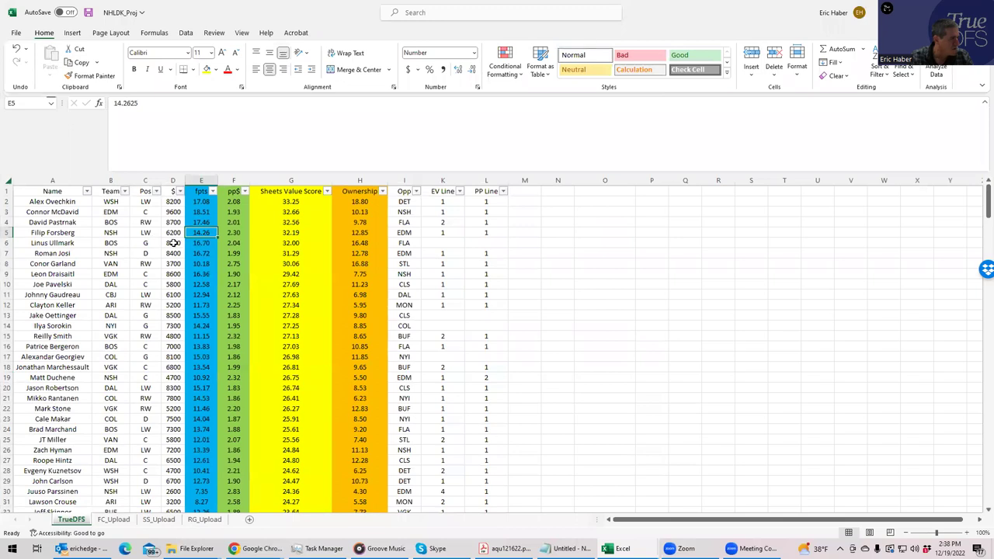
click(172, 242)
click(176, 314)
click(175, 324)
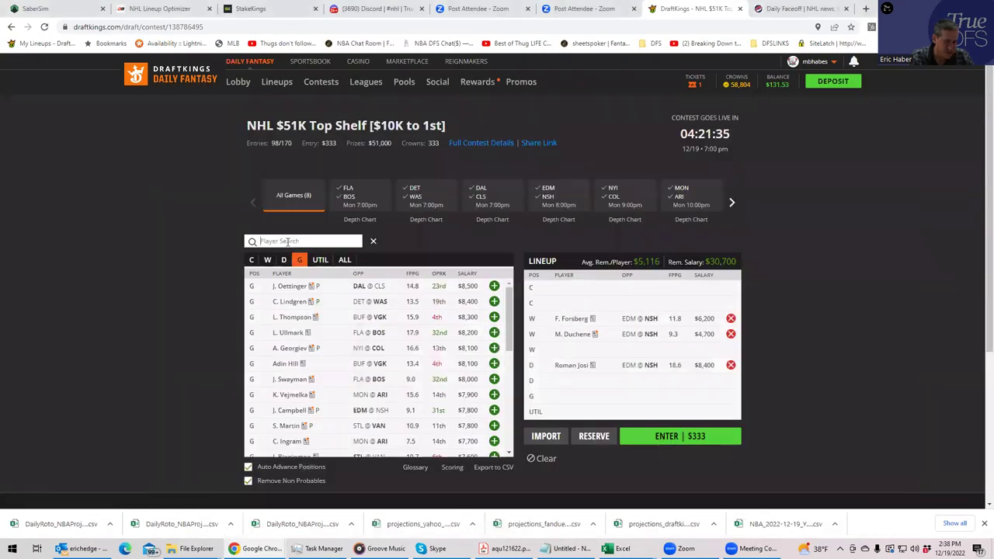
Search the DraftKings player pool for "so" and add goalie I. Sorokin to the lineup
text(so)
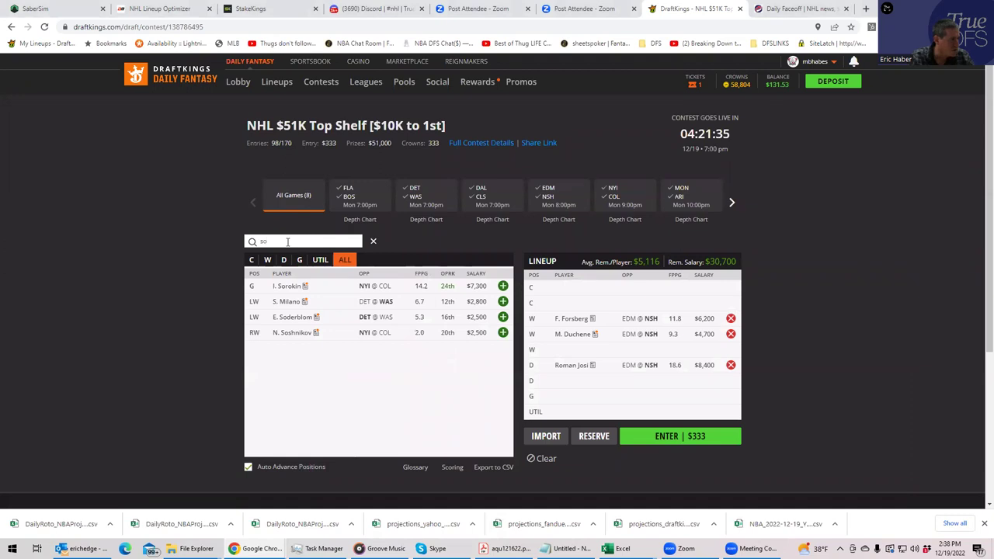
click(503, 286)
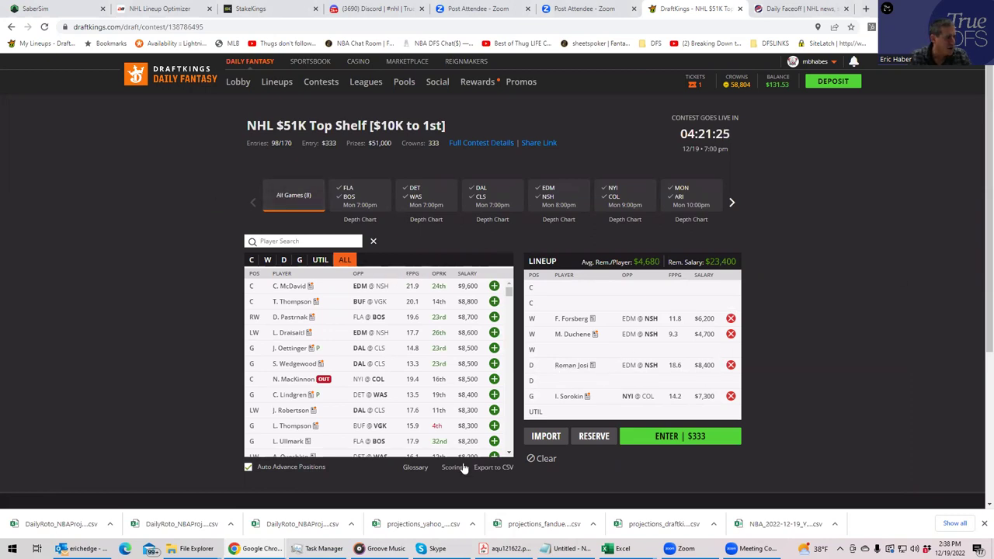
Switch to the NHLDK_Proj workbook in Excel and review the Nashville player in row 5 and the Vancouver player in row 8
mouse_move(622, 548)
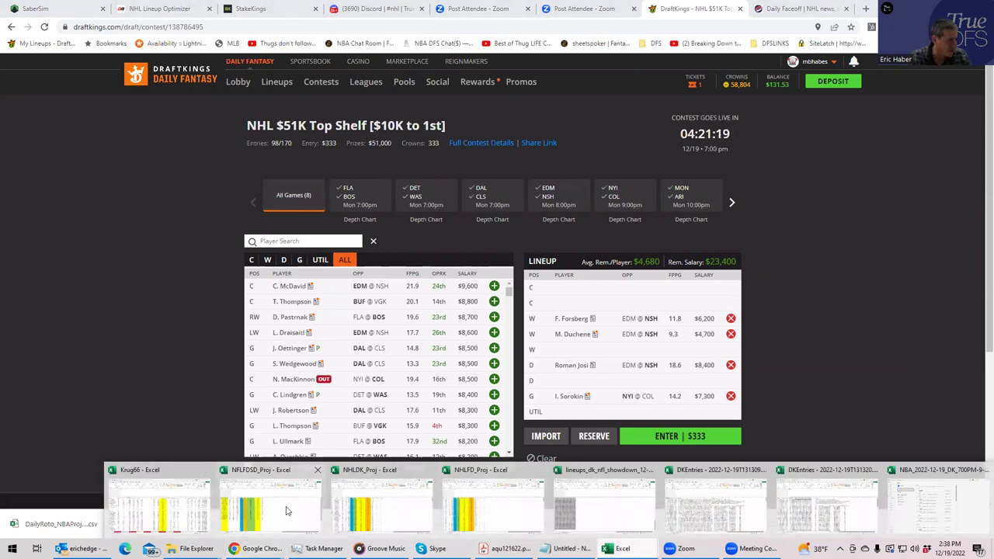
click(379, 509)
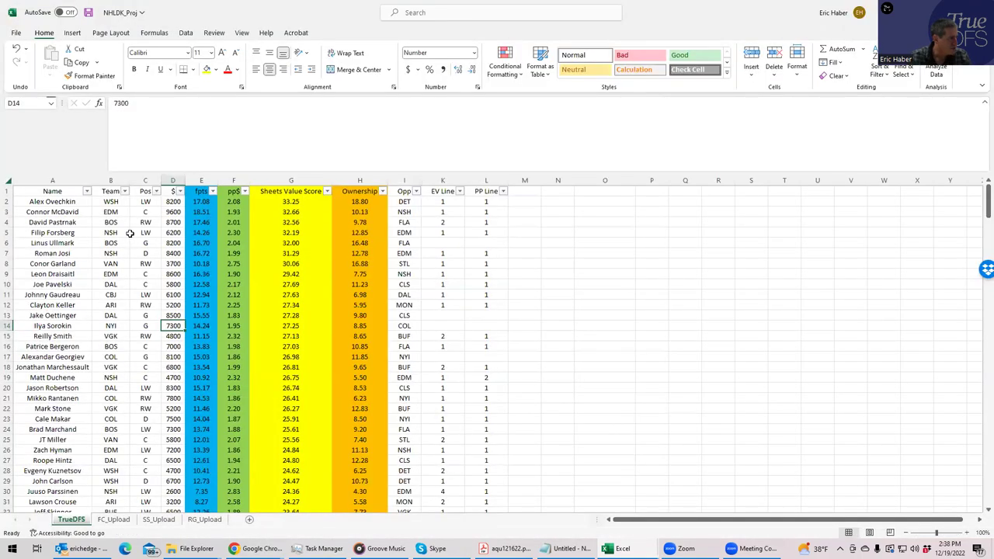
click(111, 233)
click(109, 263)
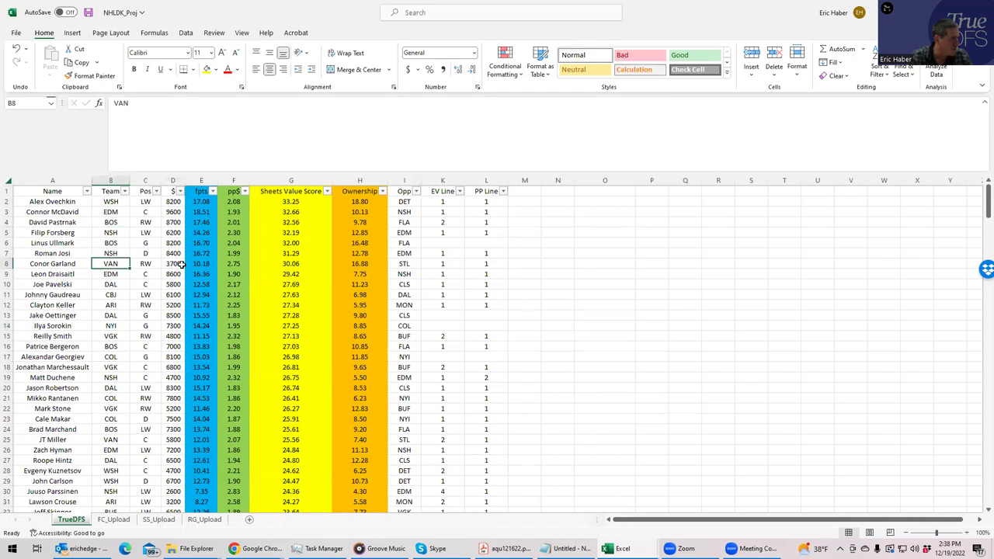
click(340, 263)
click(143, 264)
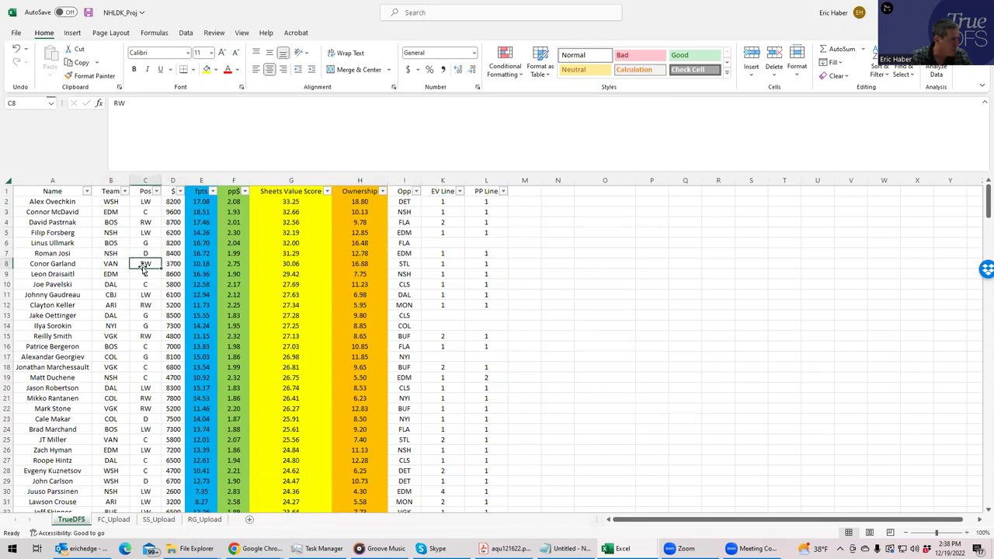
Check the positions in rows 15 and 18 and the salaries in rows 15 and 22 for the Vegas (VGK) players
click(154, 337)
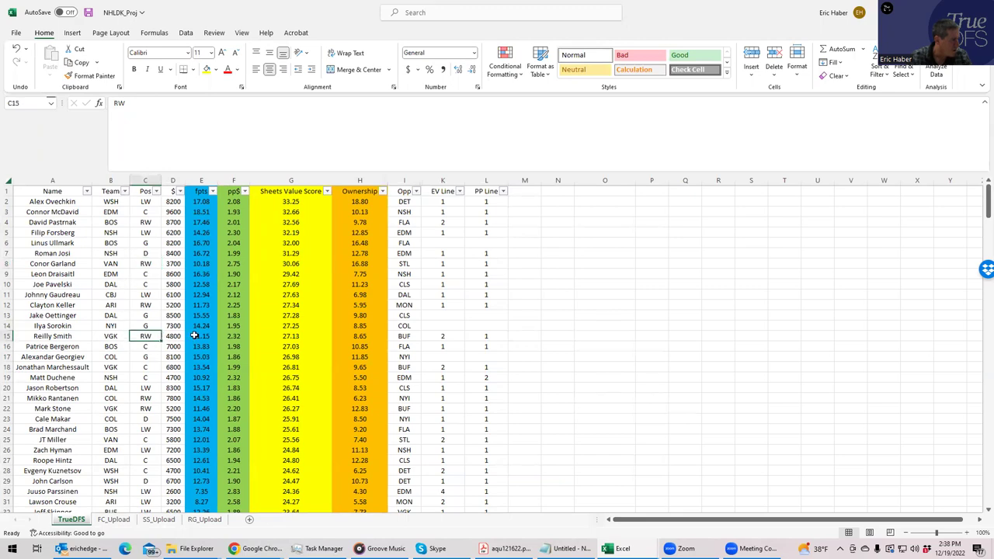
click(170, 337)
click(150, 366)
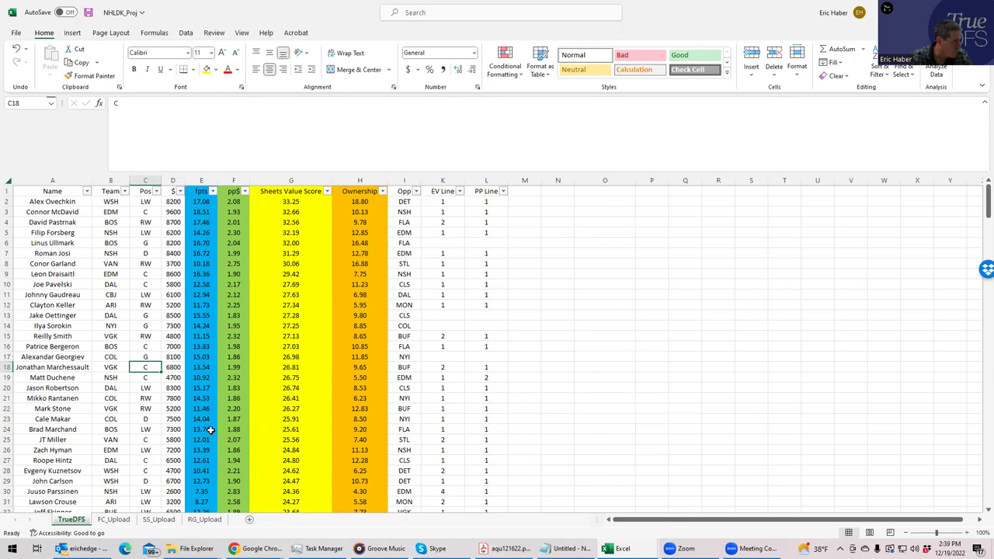
click(172, 409)
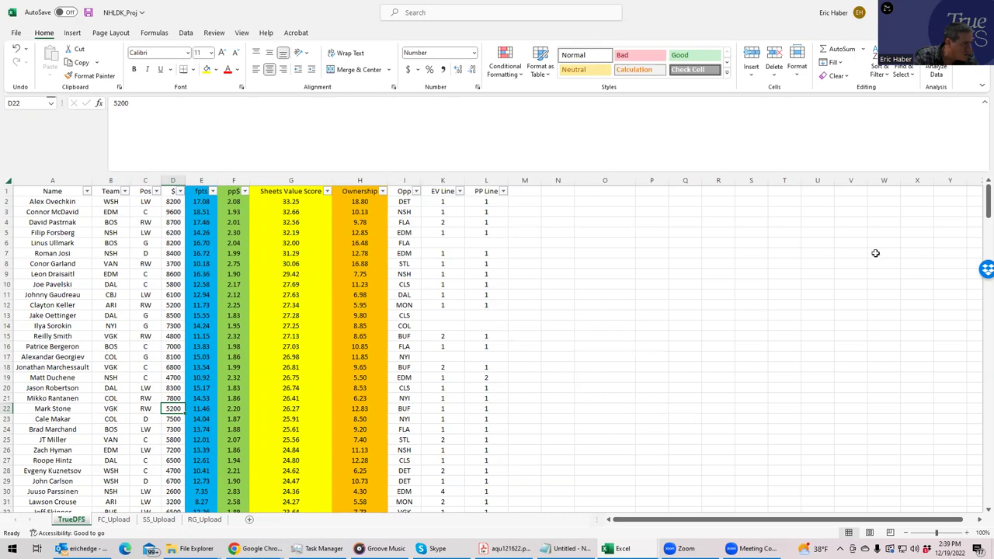
mouse_move(981, 196)
mouse_down()
mouse_move(979, 214)
mouse_move(980, 194)
mouse_up()
Compare the positions and power-play lines of the Vegas players in rows 15 and 22, and check the team in rows 15 and 18
click(139, 337)
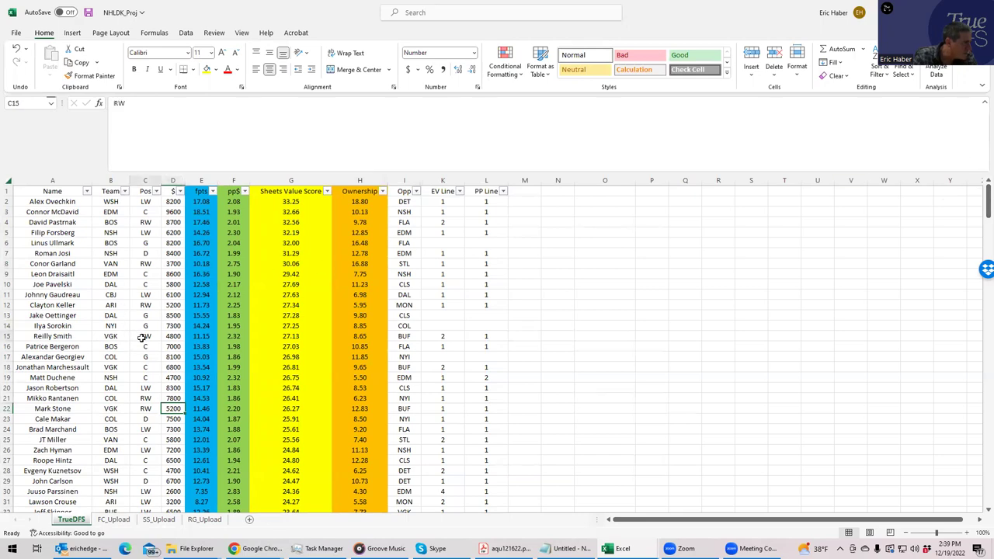
click(143, 410)
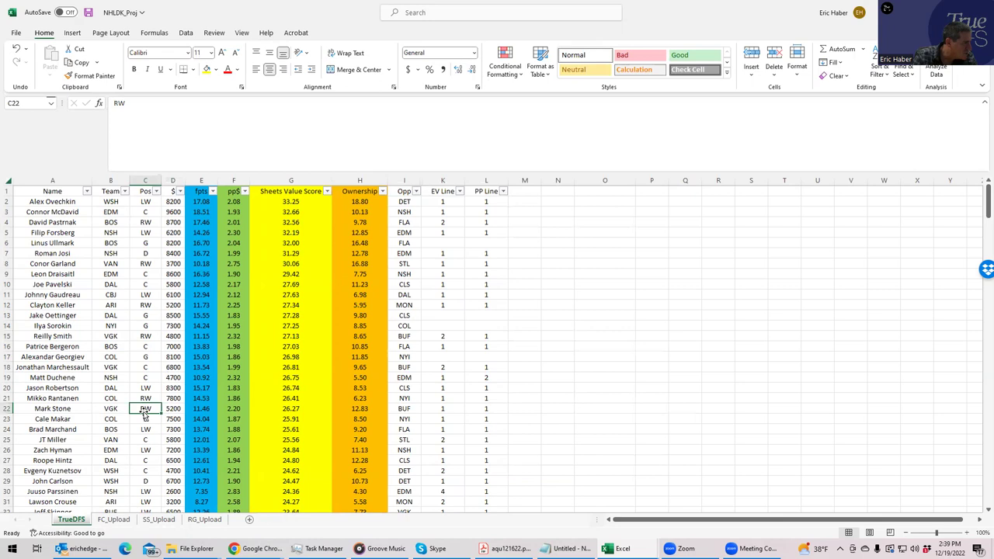
click(479, 336)
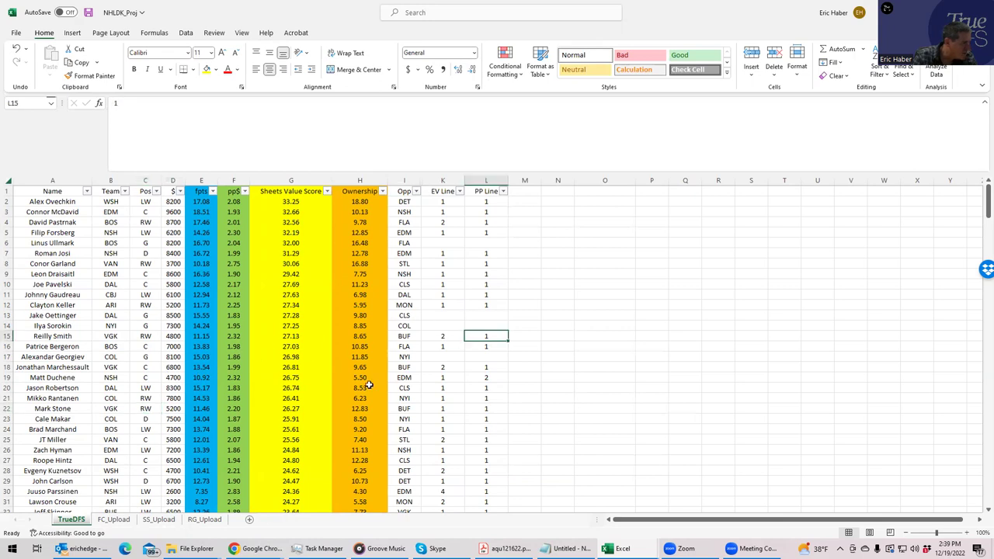
click(485, 407)
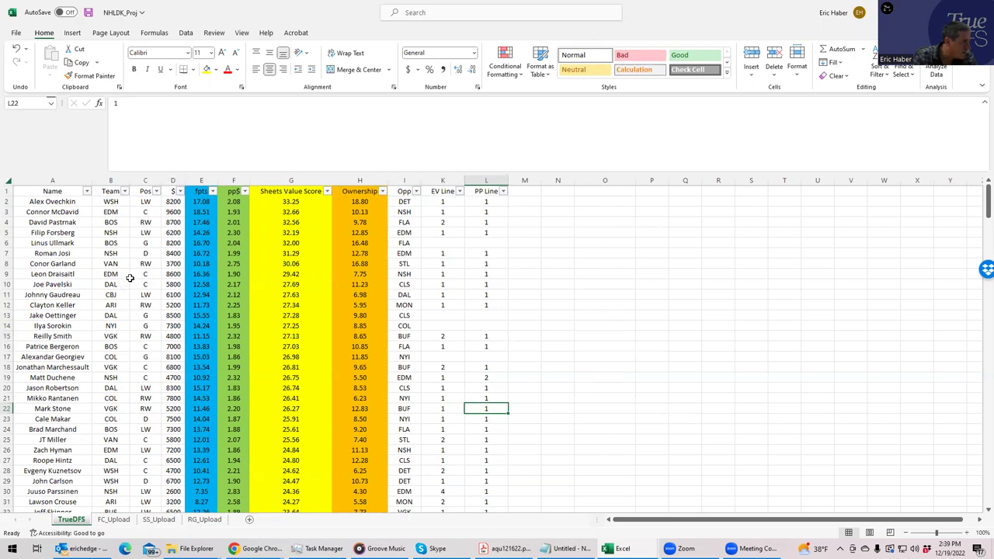
click(118, 336)
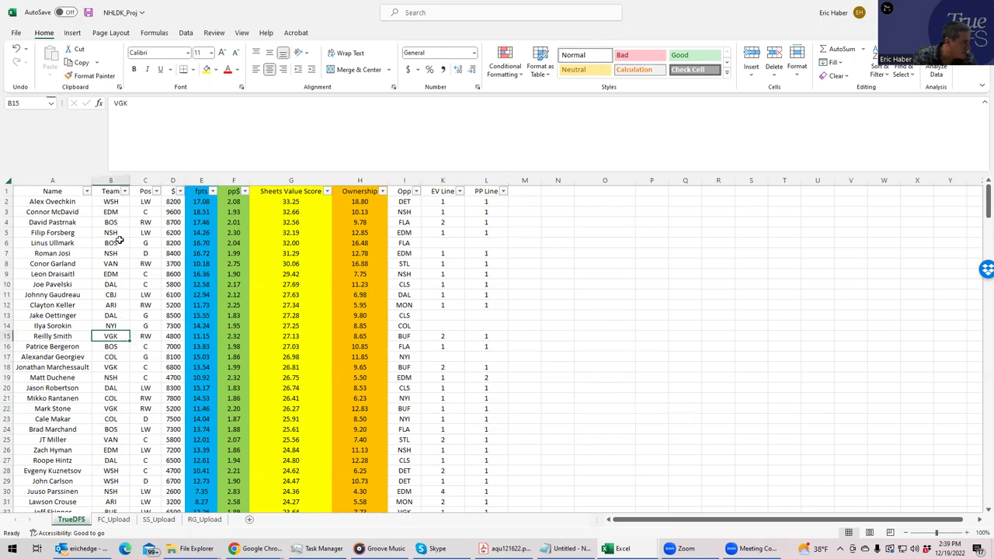
click(111, 366)
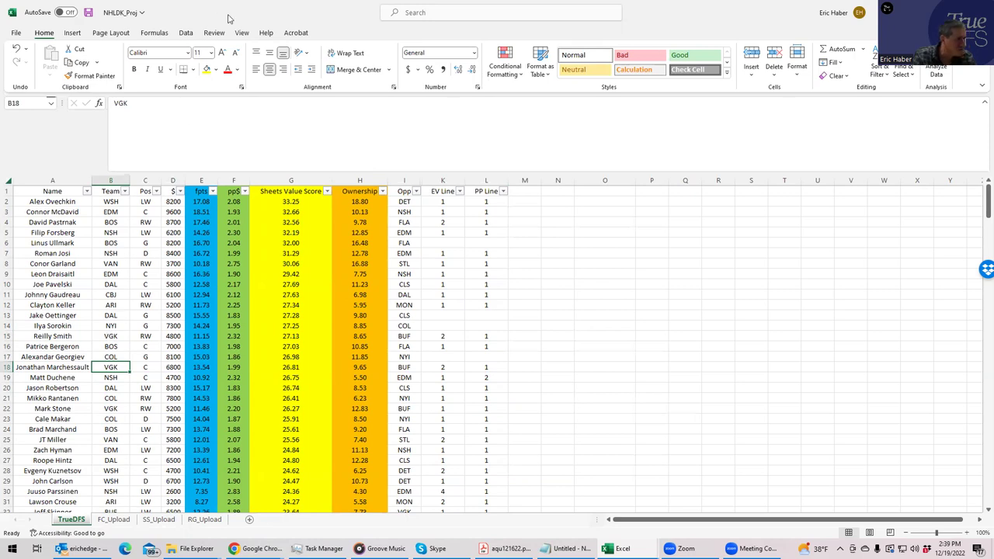
Switch to the DraftKings contest, filter the player pool to Vegas (VGK), and add wingers J. Marchessault and Mark Stone to the lineup
key(alt+Tab)
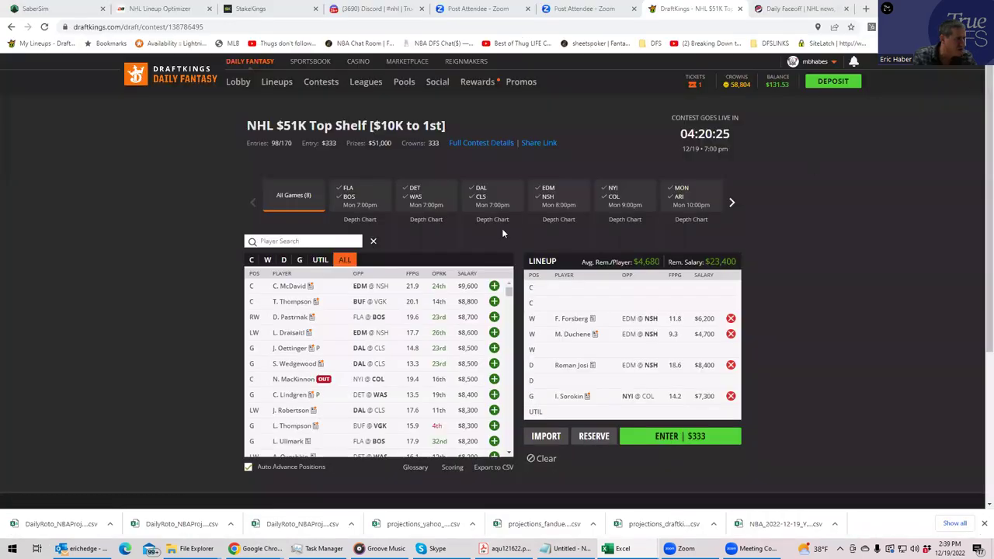
click(730, 204)
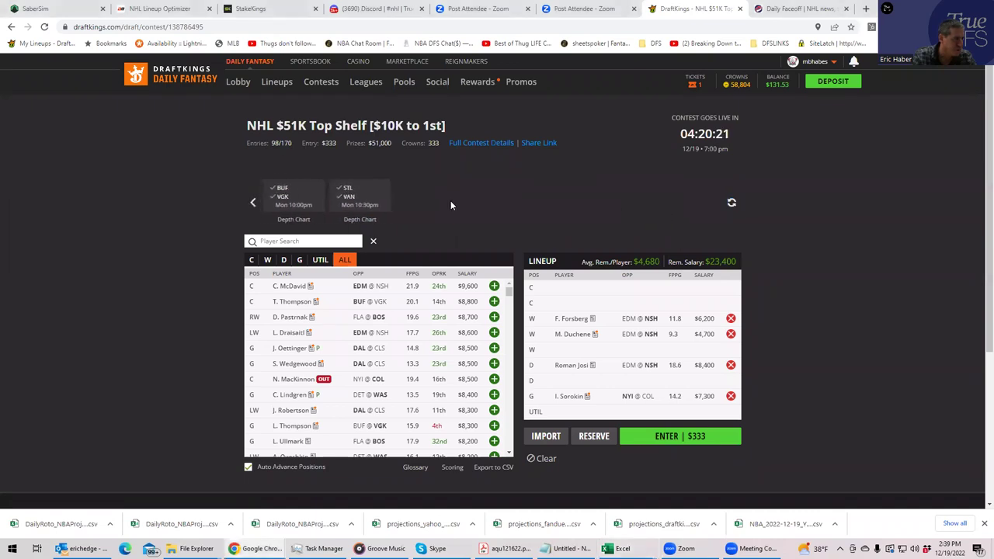
click(280, 200)
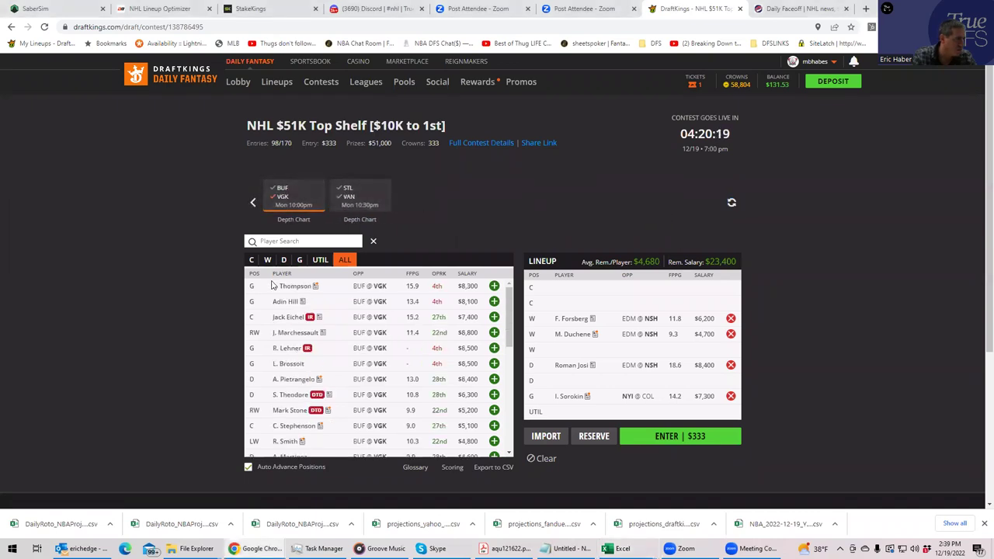
click(253, 260)
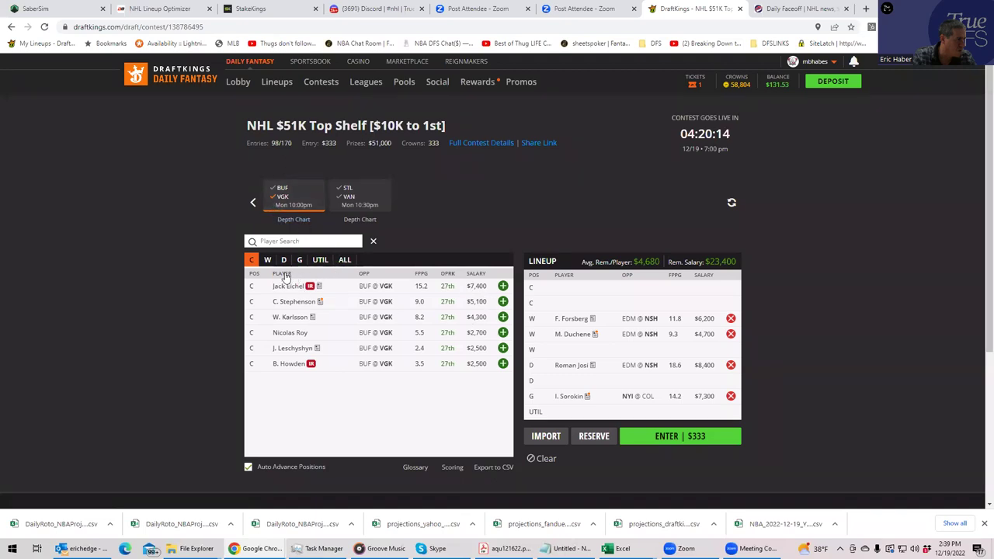
click(266, 260)
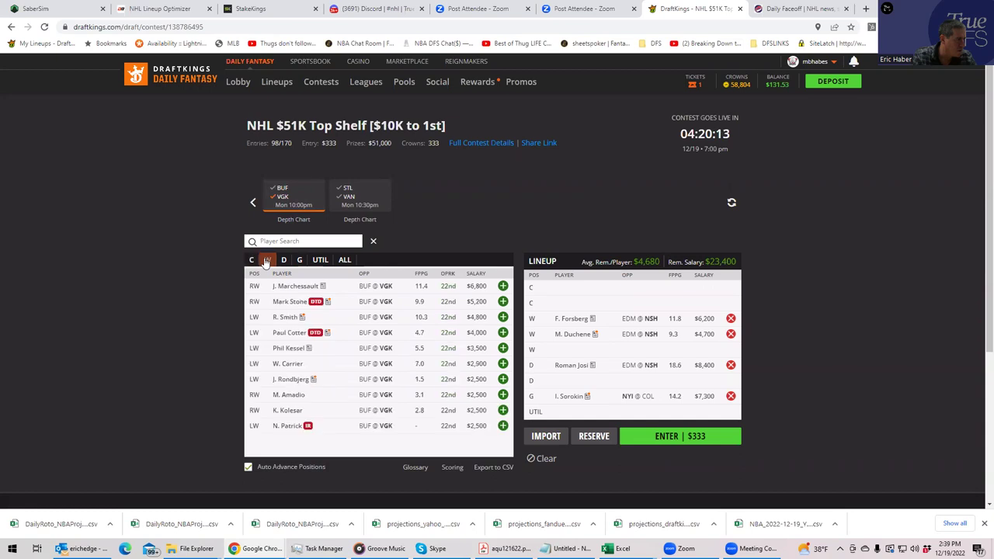
click(503, 285)
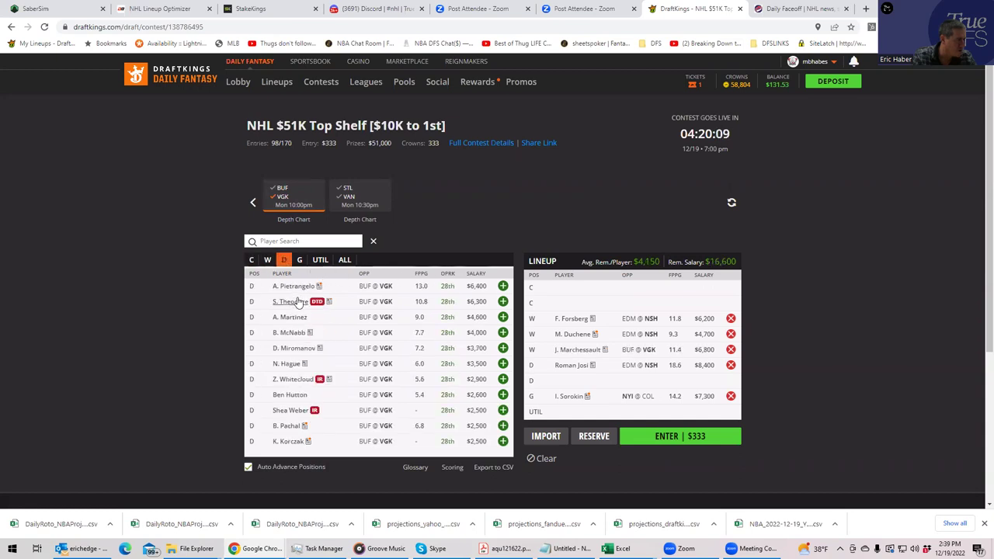
click(267, 260)
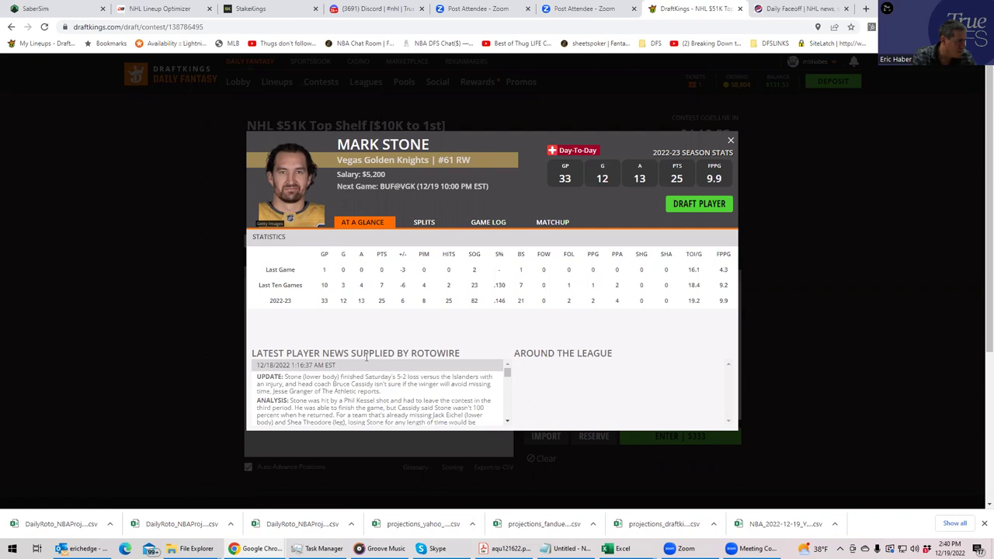
click(668, 205)
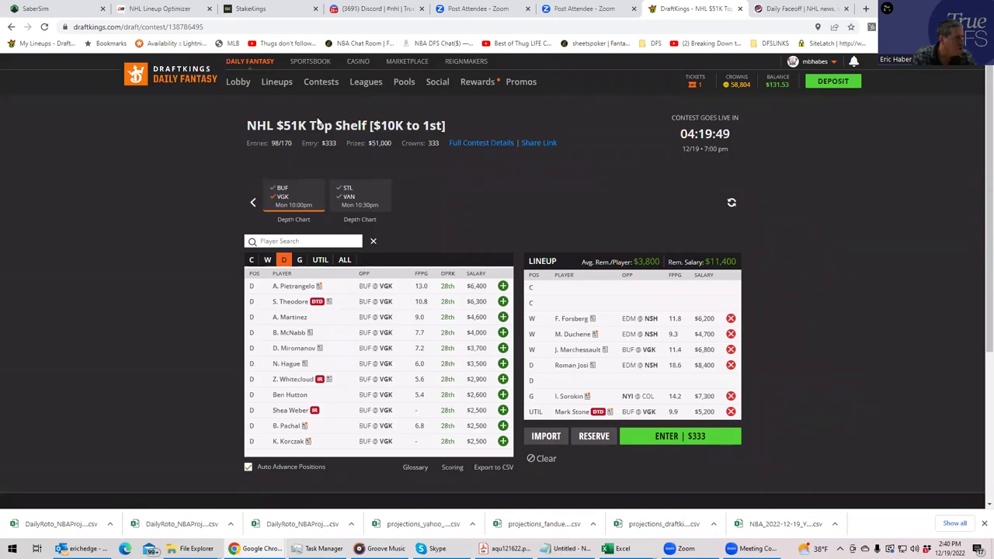
Consult the NHLDK_Proj workbook in Excel, then return to DraftKings and remove defenseman Roman Josi from the lineup
click(664, 524)
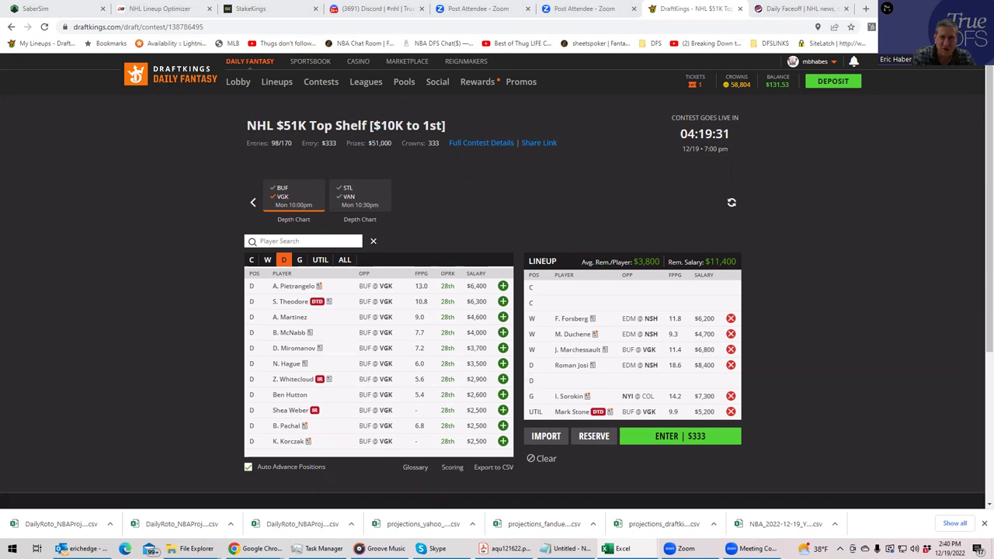
key(alt+Tab)
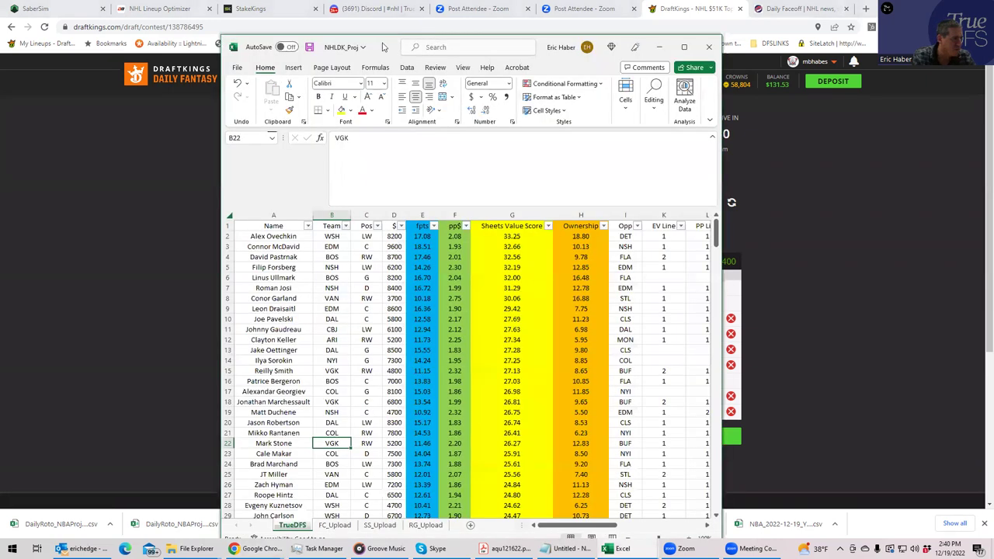
drag(383, 48, 426, 51)
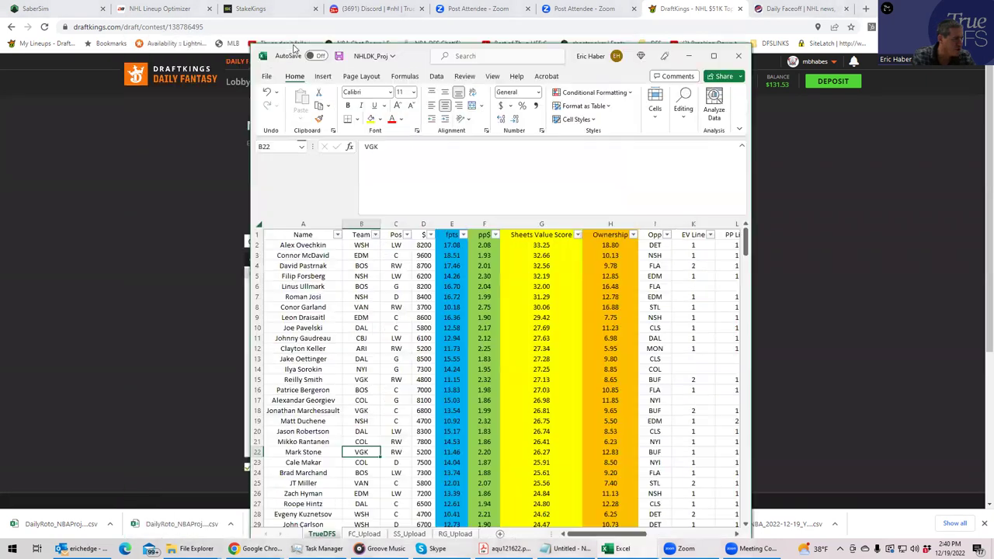
key(alt+Tab)
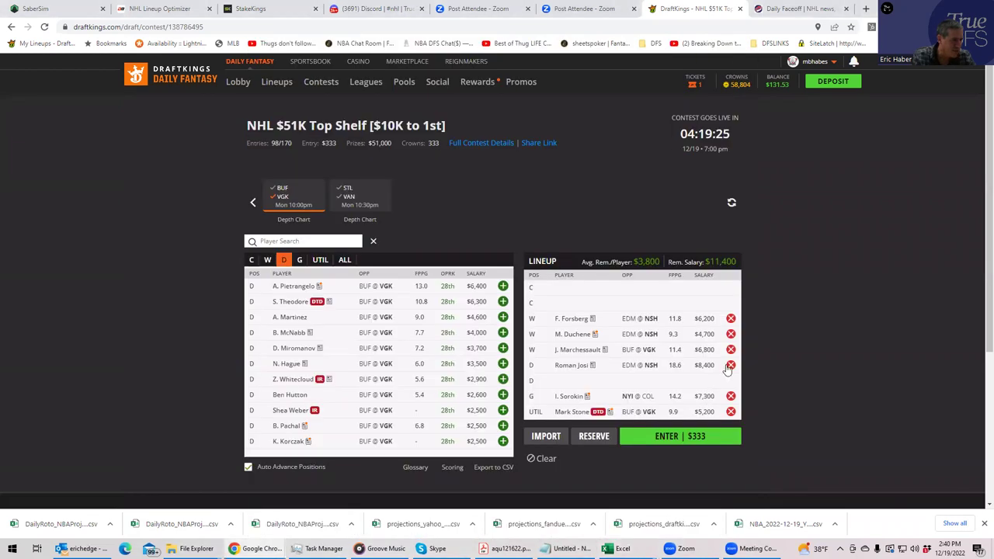
click(729, 365)
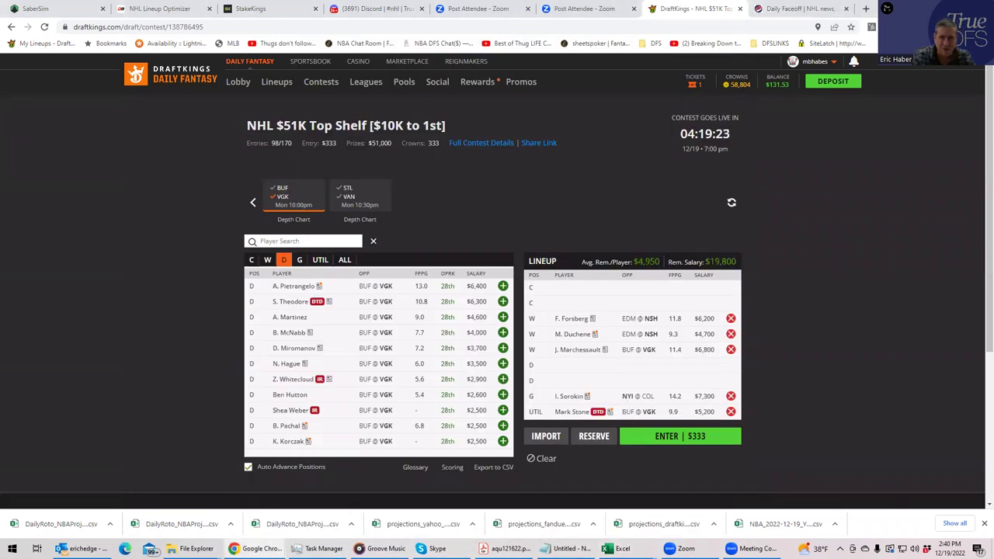
Switch to the NHLDK_Proj workbook in Excel, maximize it, and review the Washington (WSH) players in rows 2 and 28
key(alt+Tab)
key(super+Left)
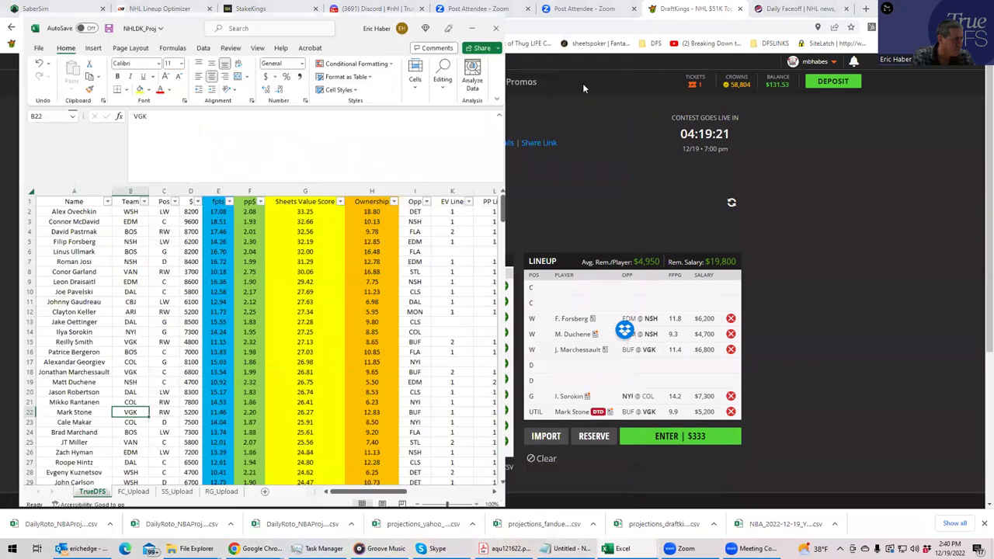
key(super+Up)
key(ctrl+Home)
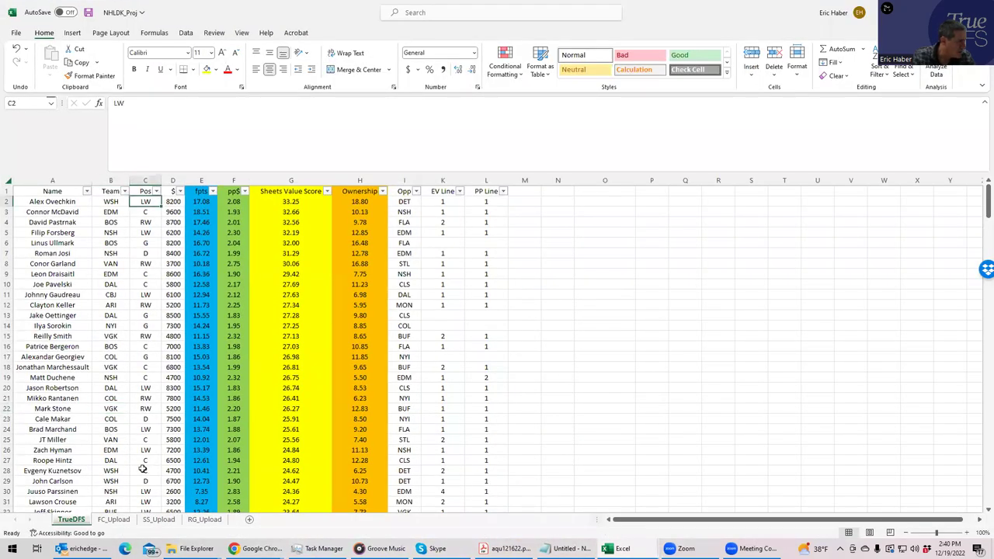
click(78, 471)
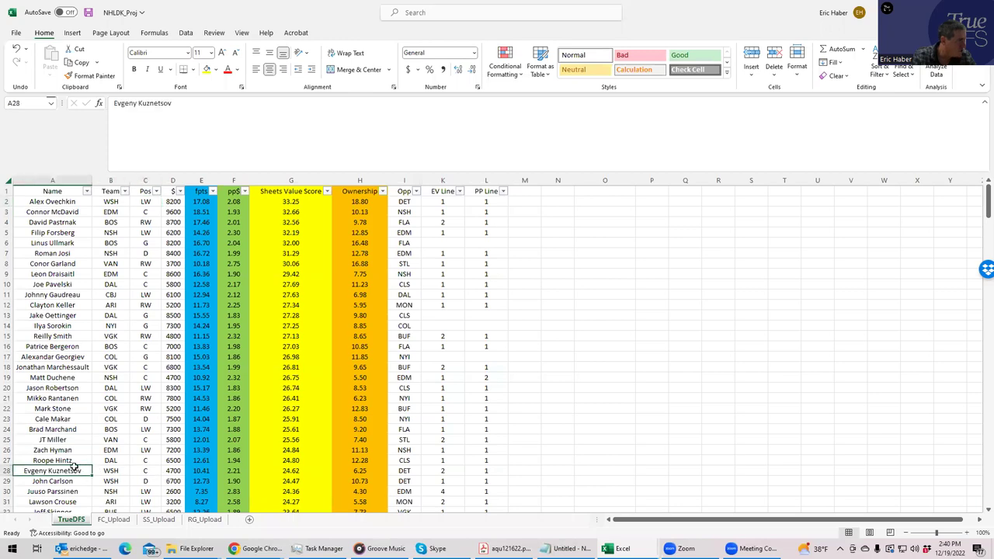
Return to DraftKings and remove Mark Stone, J. Marchessault, F. Forsberg and M. Duchene from the lineup
key(alt+Tab)
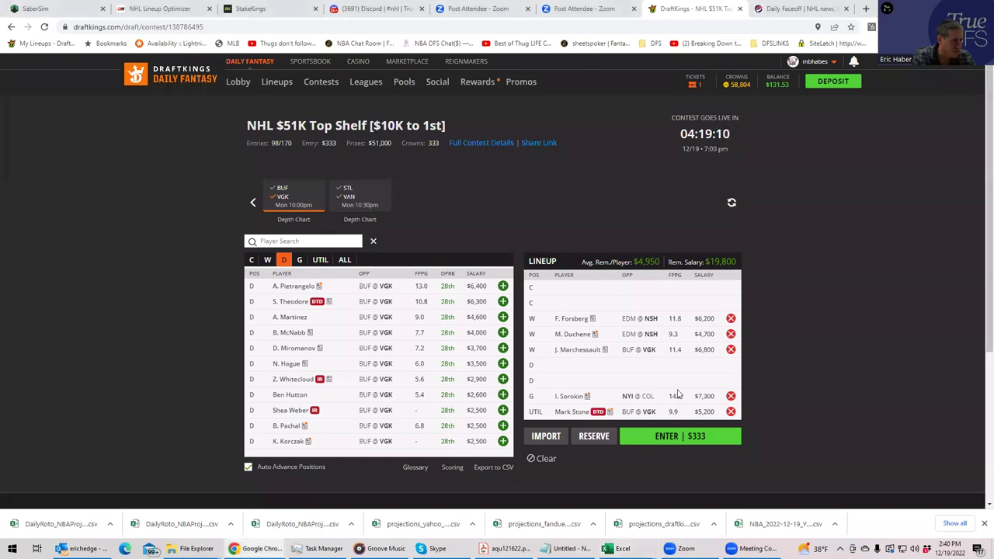
click(731, 412)
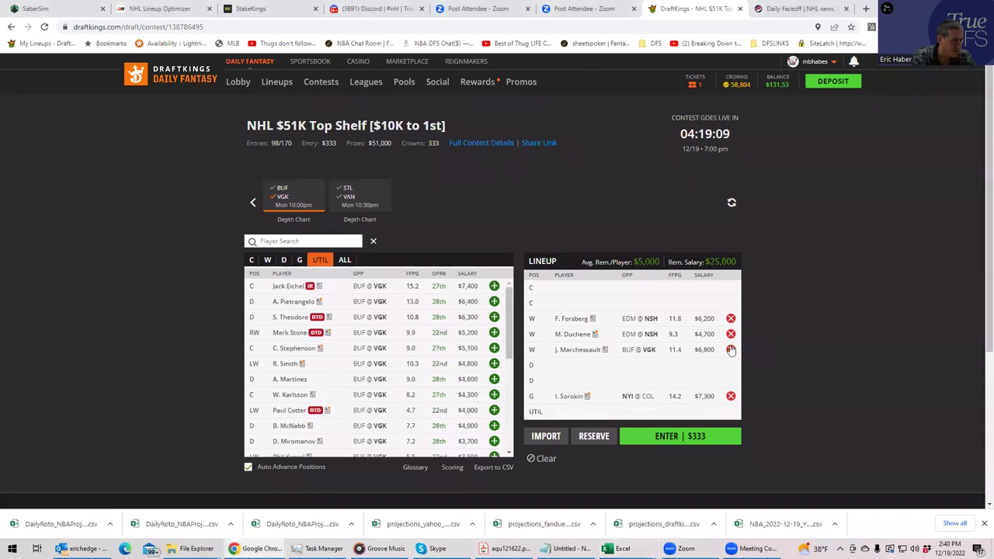
click(731, 349)
click(731, 318)
click(731, 334)
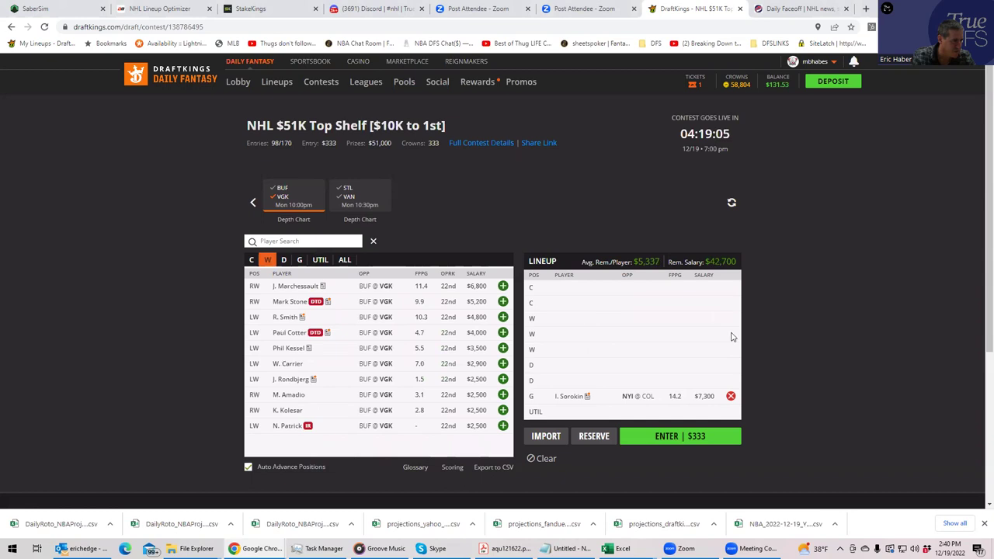
Filter the player pool to Washington (WAS) and add winger A. Ovechkin, center E. Kuznetsov and defenseman J. Carlson to the lineup
click(253, 203)
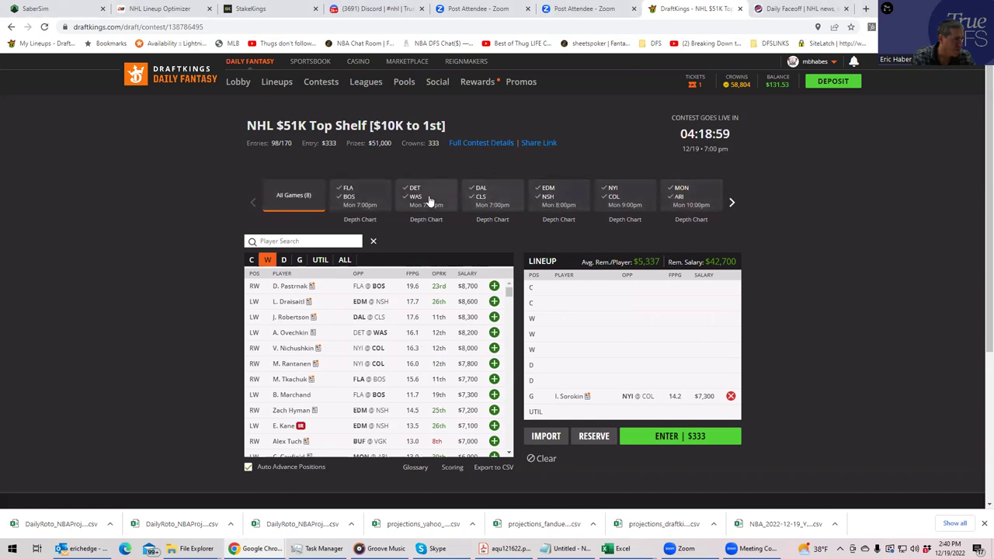
click(405, 206)
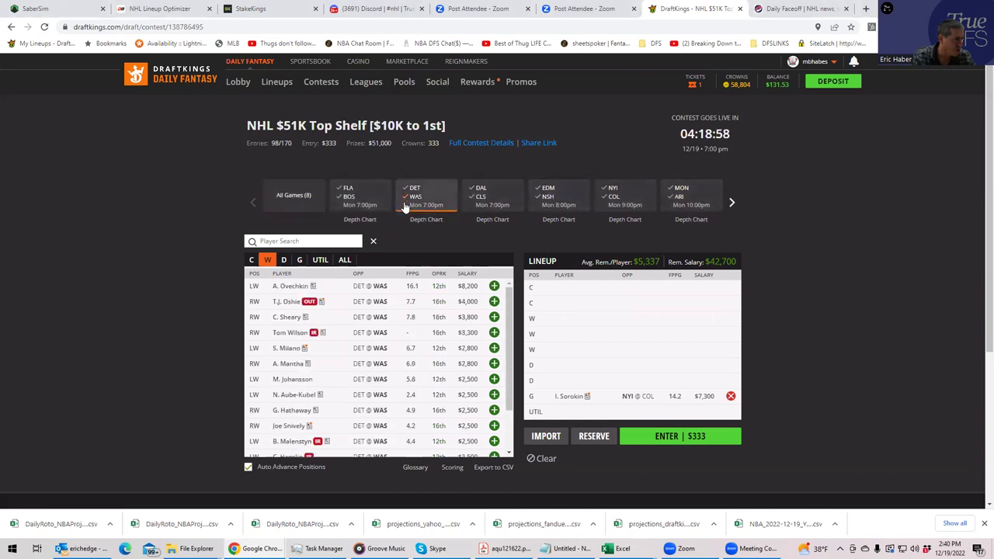
click(494, 286)
click(251, 259)
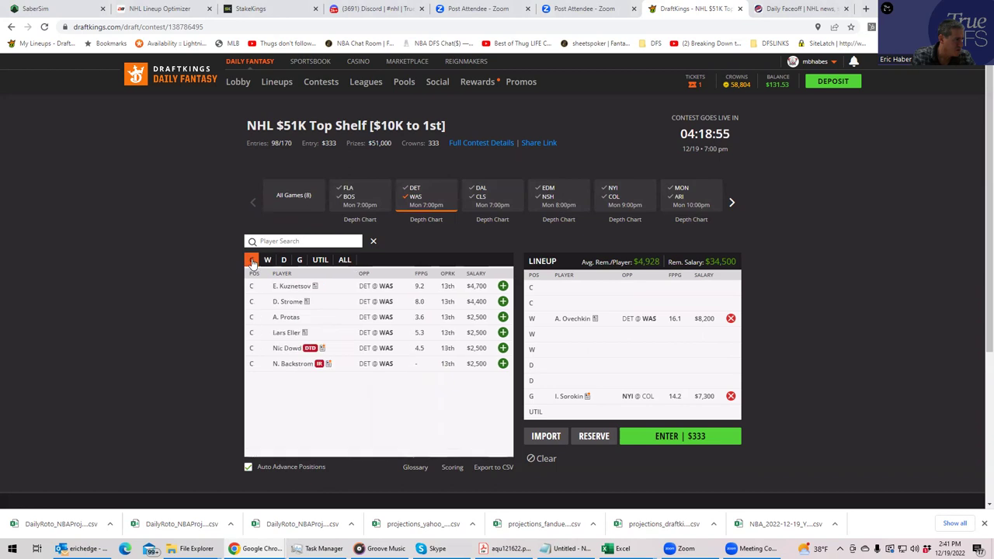
click(502, 286)
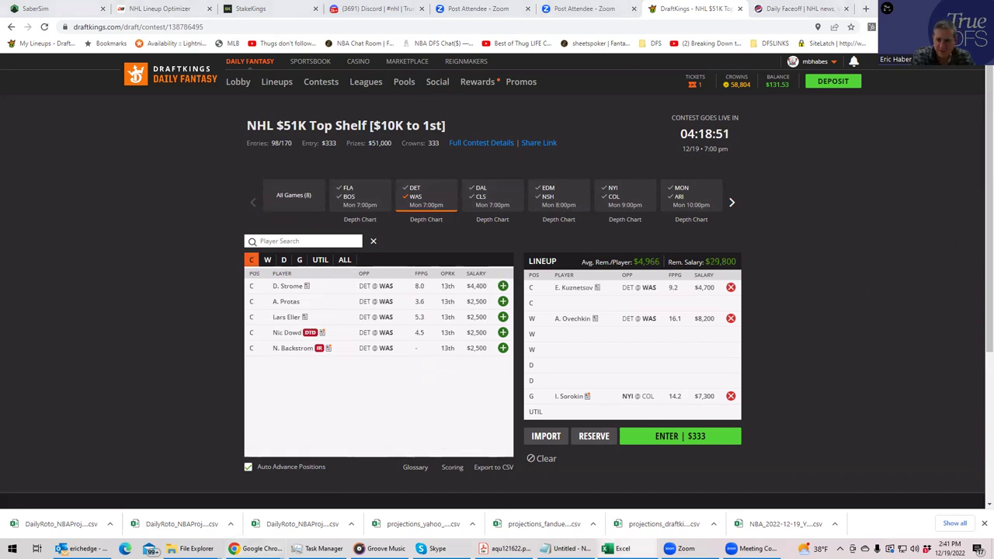
click(283, 260)
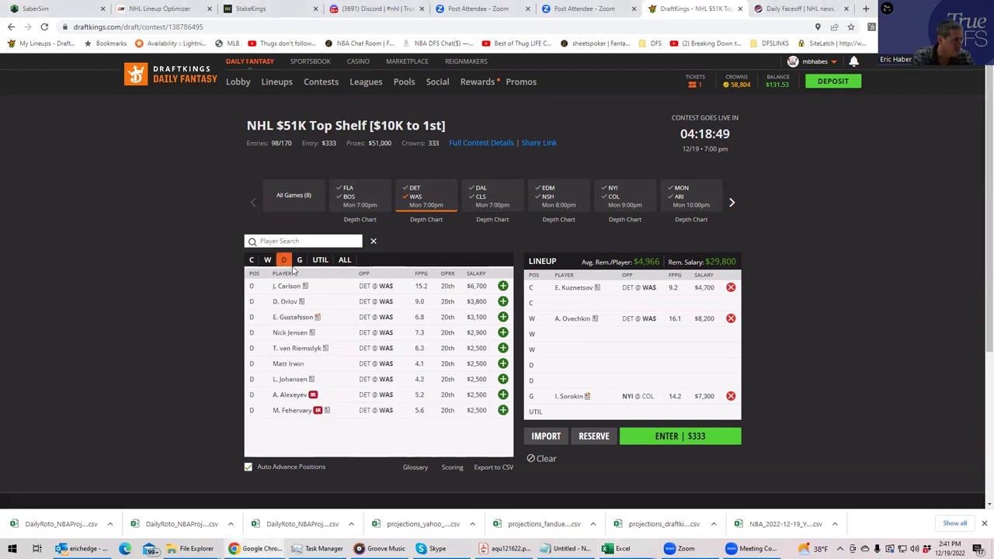
click(503, 286)
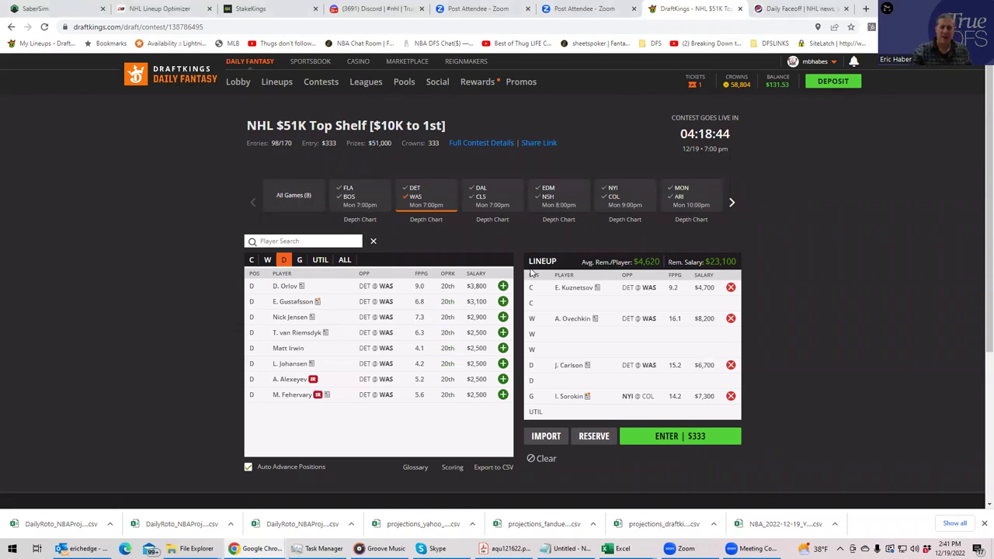
Switch to the NHLDK_Proj workbook in Excel and check the even-strength lines in rows 28 and 29 and the power-play line in row 39
click(618, 549)
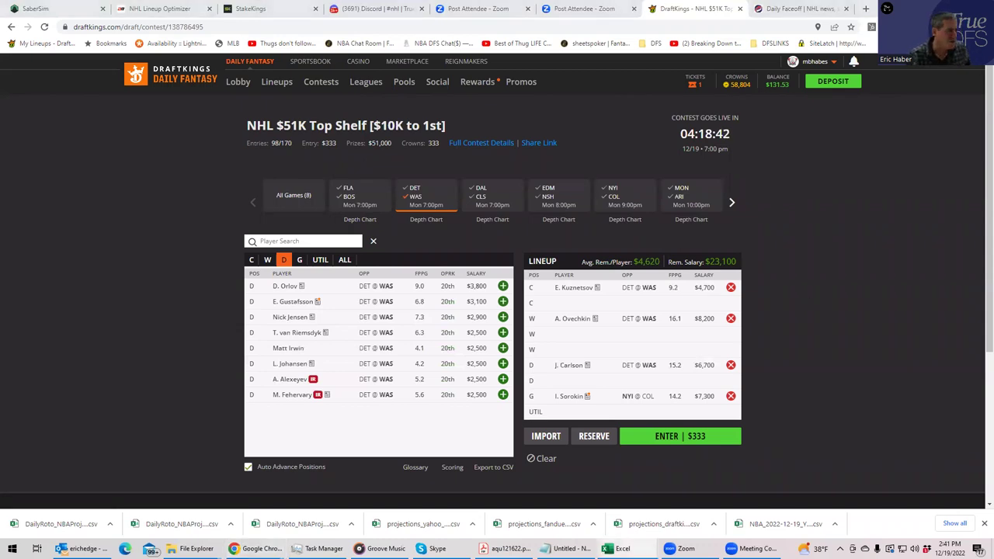
drag(621, 30, 409, 2)
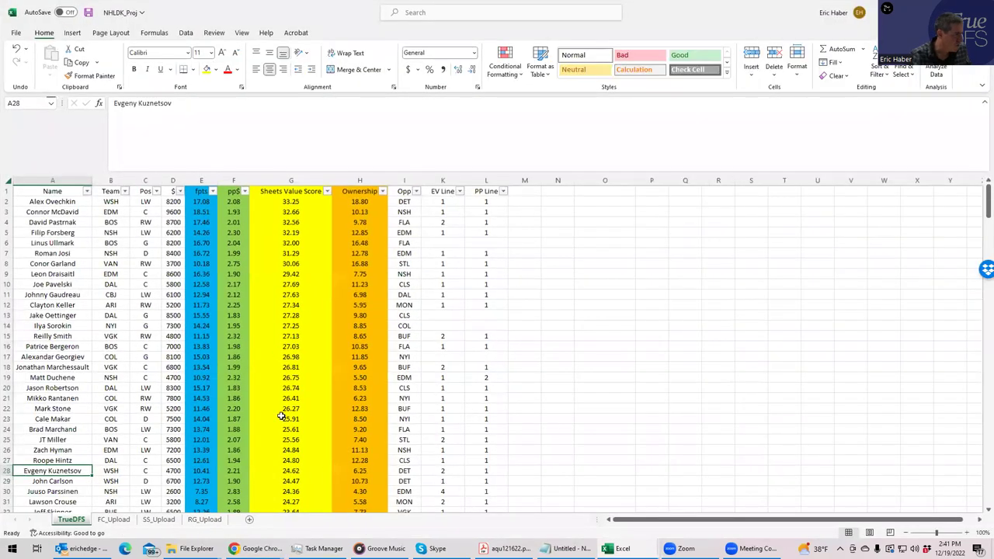
click(433, 467)
click(440, 479)
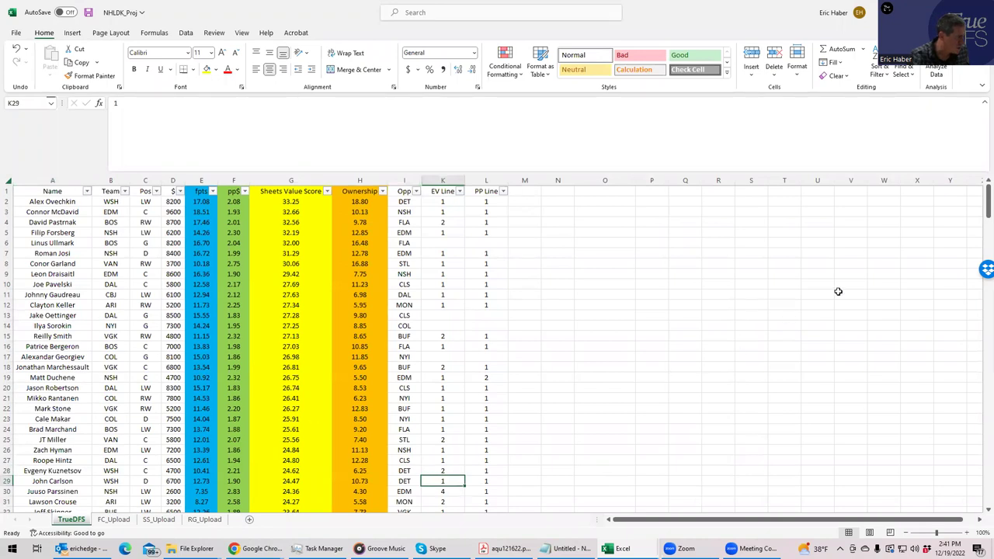
drag(981, 208, 980, 219)
click(483, 440)
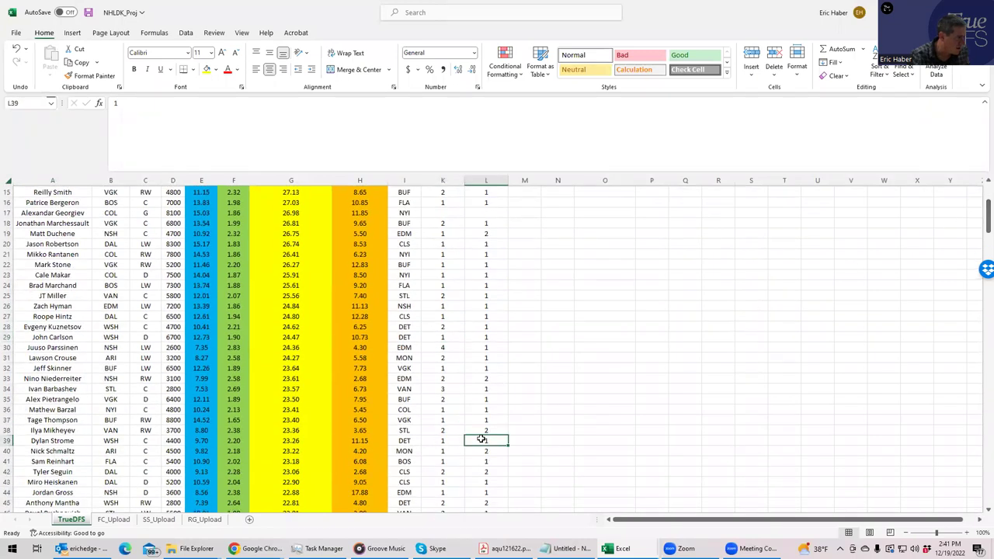
Return to DraftKings and add Washington center D. Strome to the lineup
key(alt+Tab)
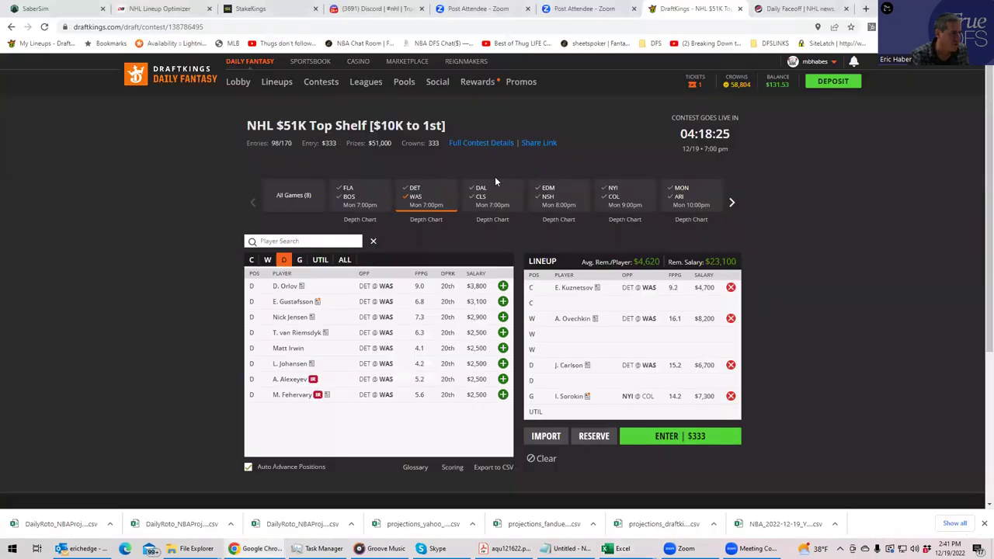
click(251, 261)
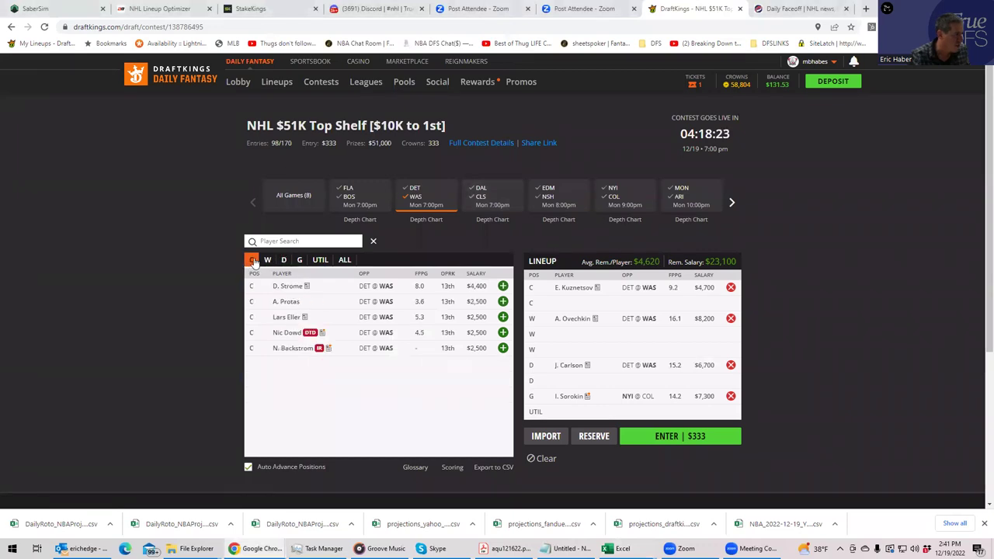
click(503, 287)
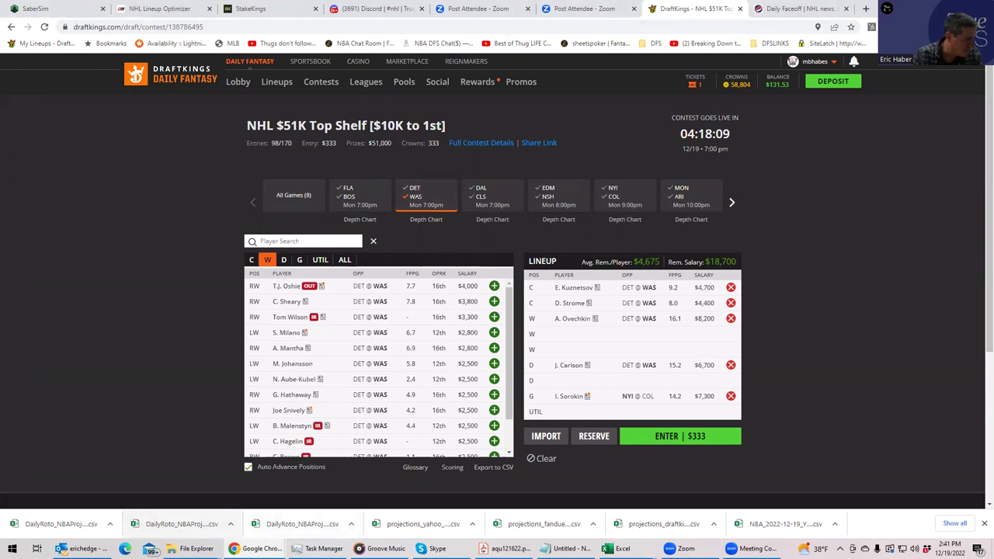
Switch back to the NHLDK_Proj workbook in Excel and check the team of the player in row 39
mouse_move(619, 549)
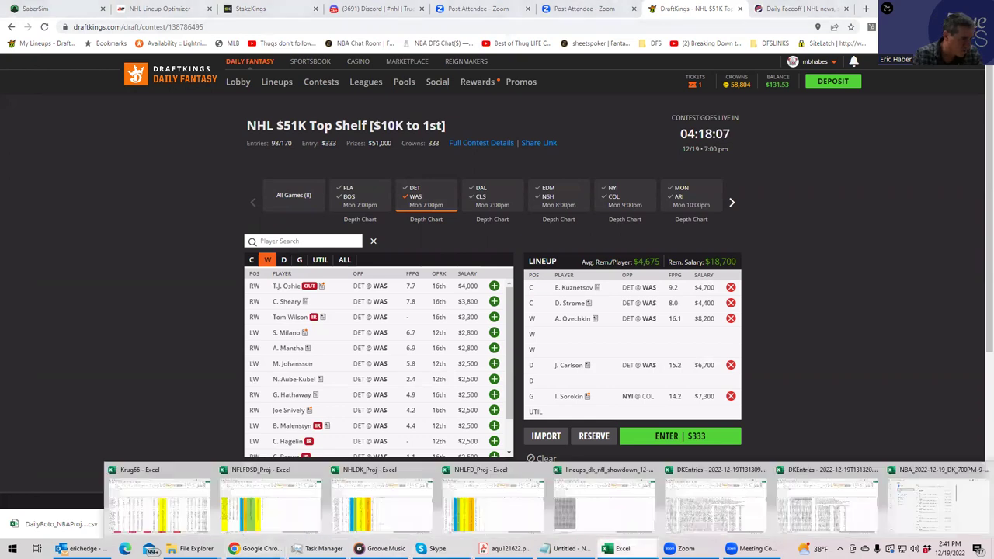
click(388, 515)
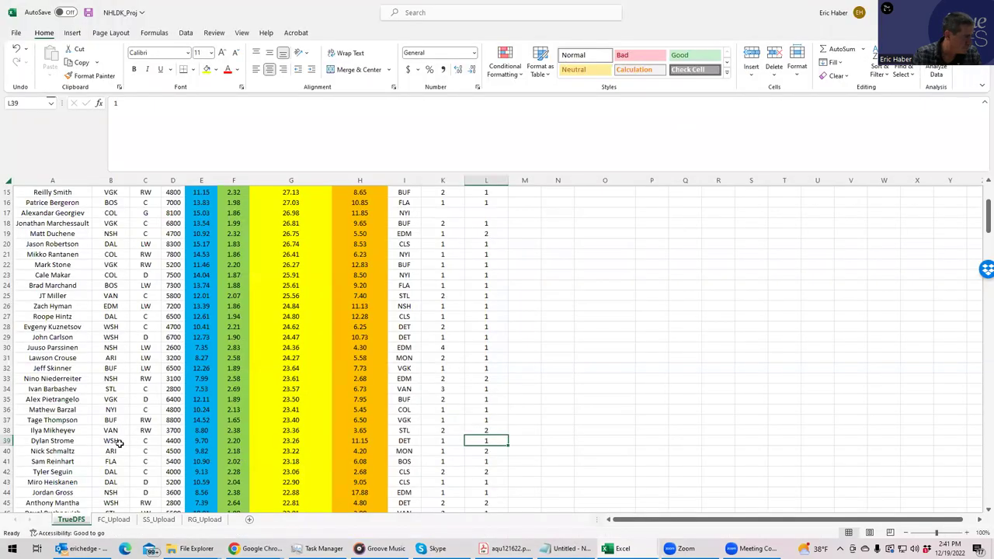
click(118, 441)
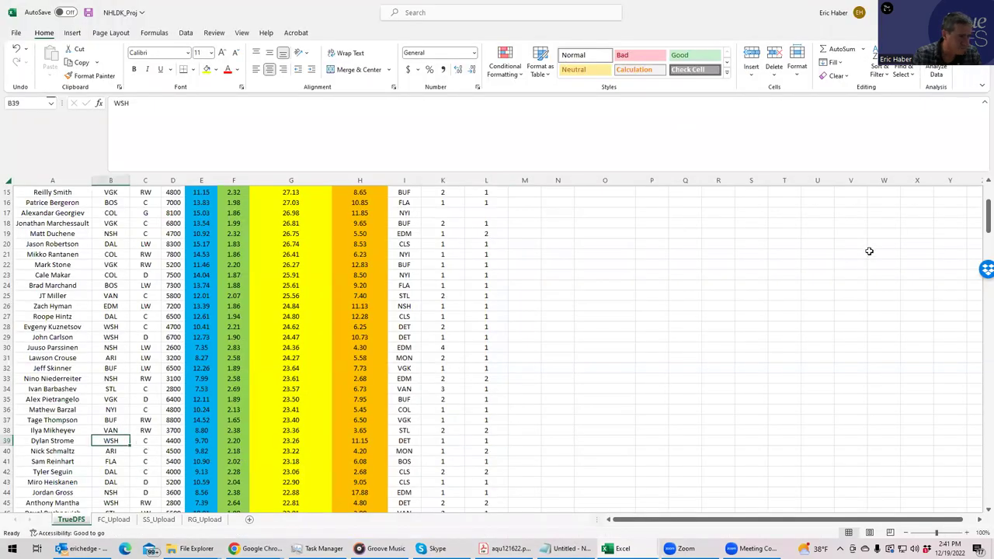
Sort the TrueDFS projections by team from Z to A so the Washington players are grouped at the start of the list
drag(981, 217, 981, 227)
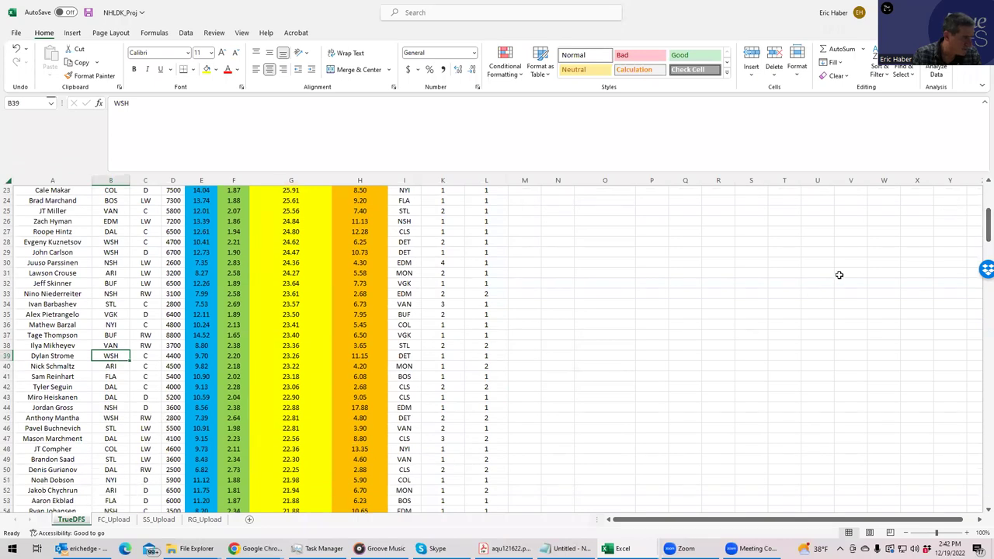
drag(981, 227, 980, 236)
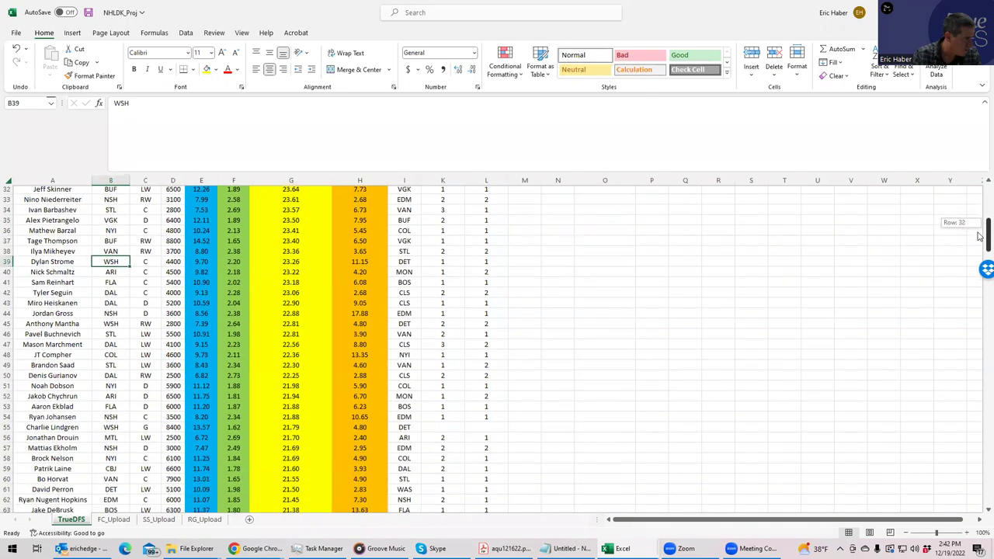
drag(980, 236, 931, 254)
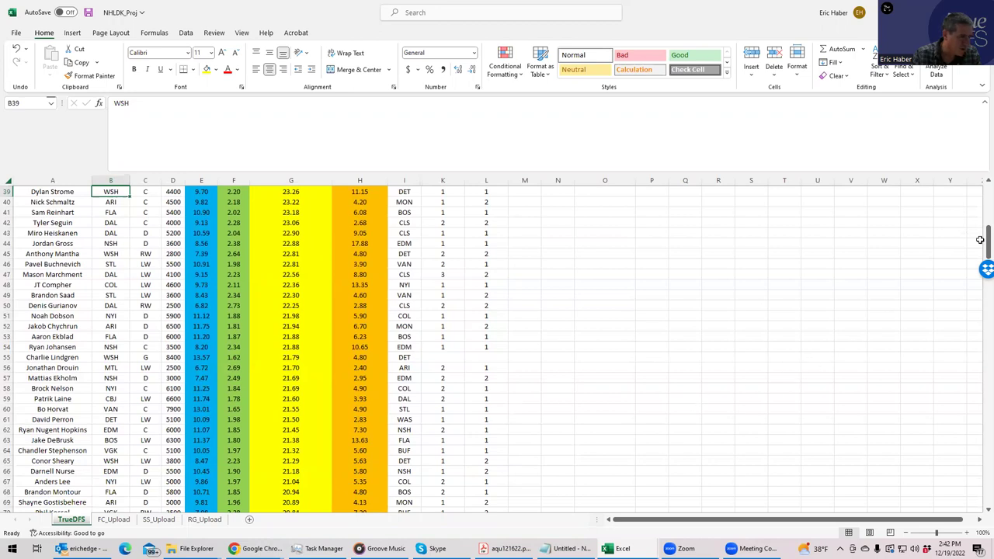
drag(980, 241, 981, 205)
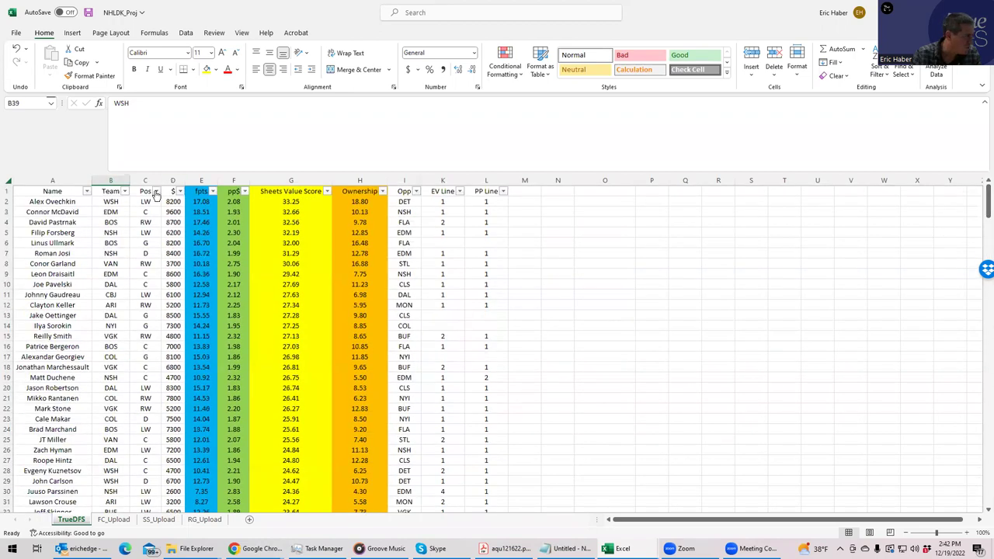
click(124, 191)
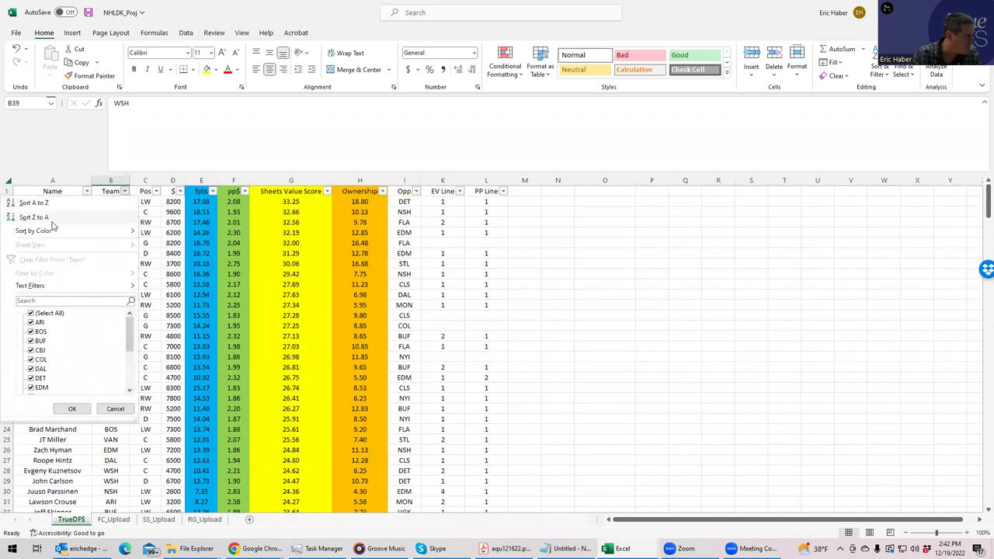
click(49, 219)
click(53, 222)
click(142, 213)
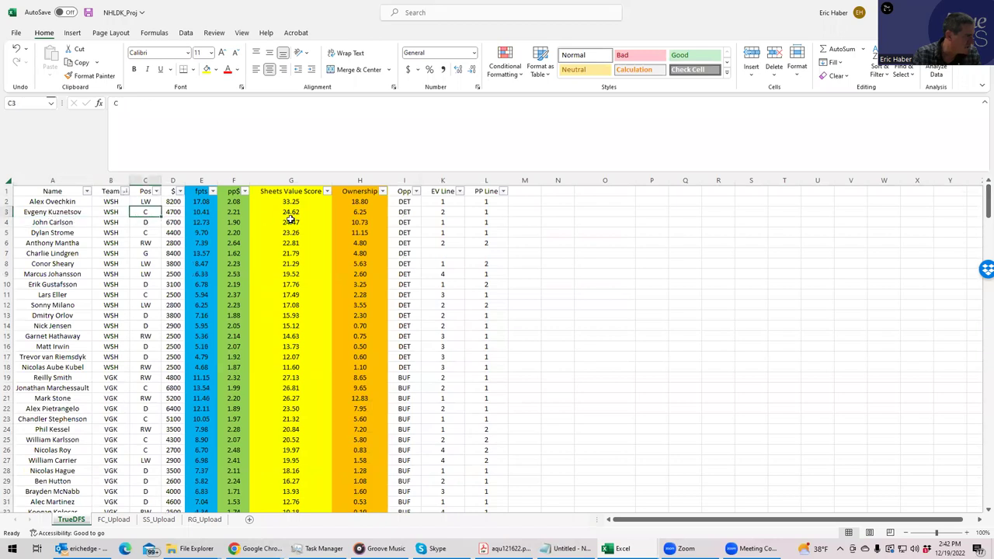
Check the even-strength and power-play lines of the Washington players in rows 5, 8 and 9
click(489, 232)
click(486, 273)
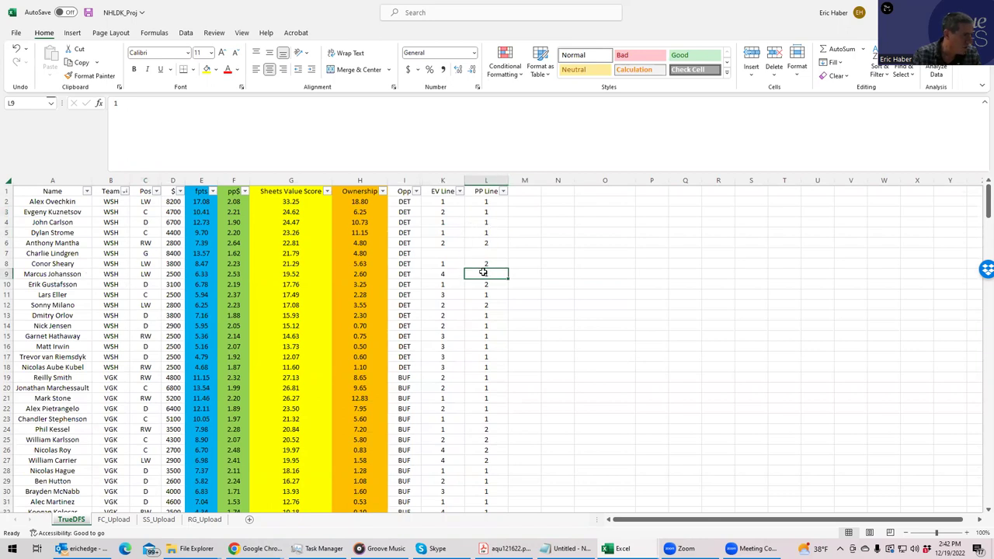
click(442, 274)
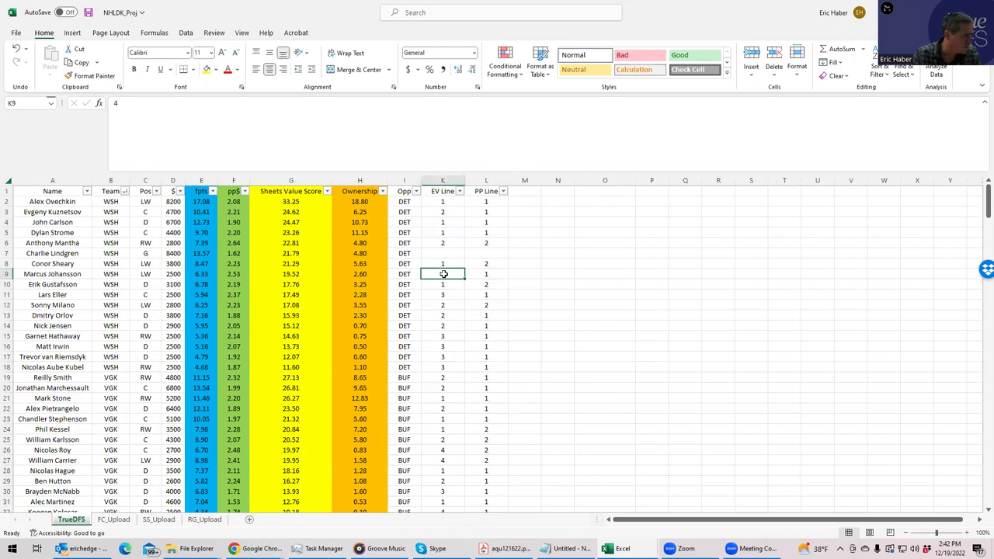
click(446, 263)
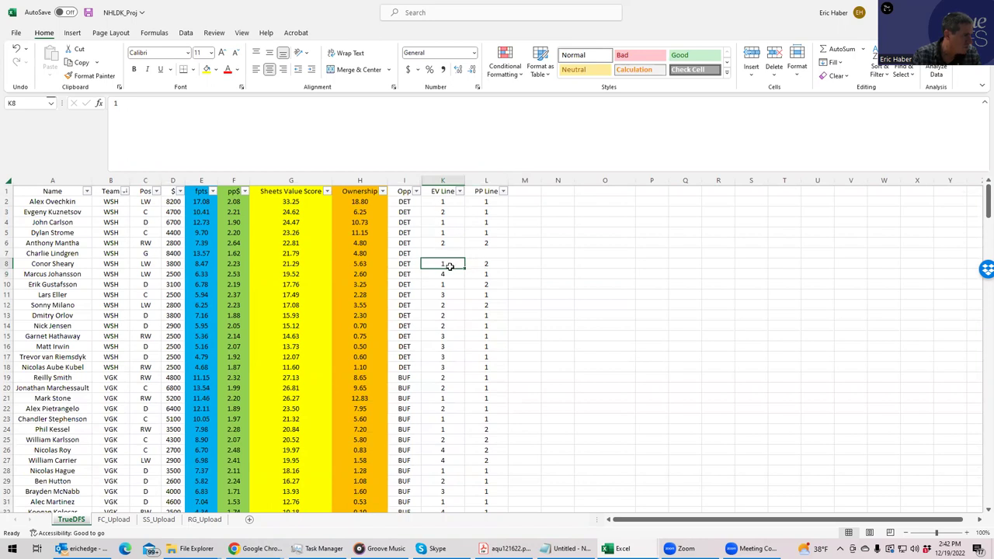
click(445, 273)
click(442, 263)
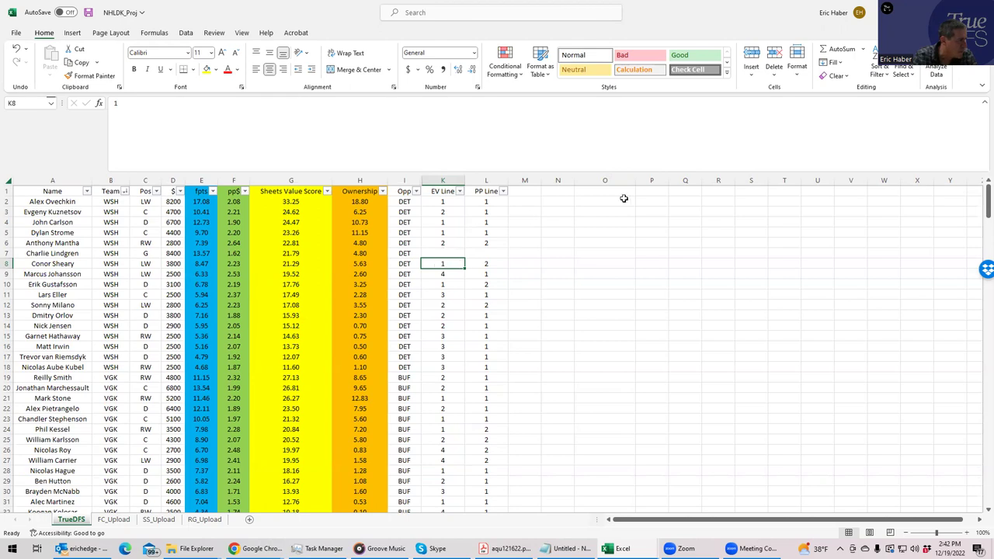
Return to DraftKings, search for "sheary", add Washington winger C. Sheary to the lineup and reset the player pool to all games
key(super+Down)
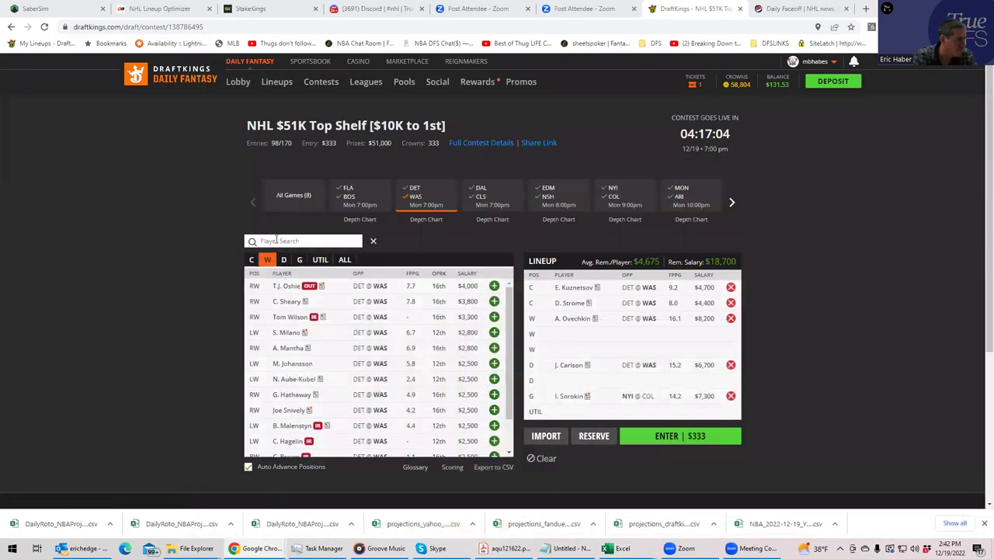
click(278, 241)
text(sheary)
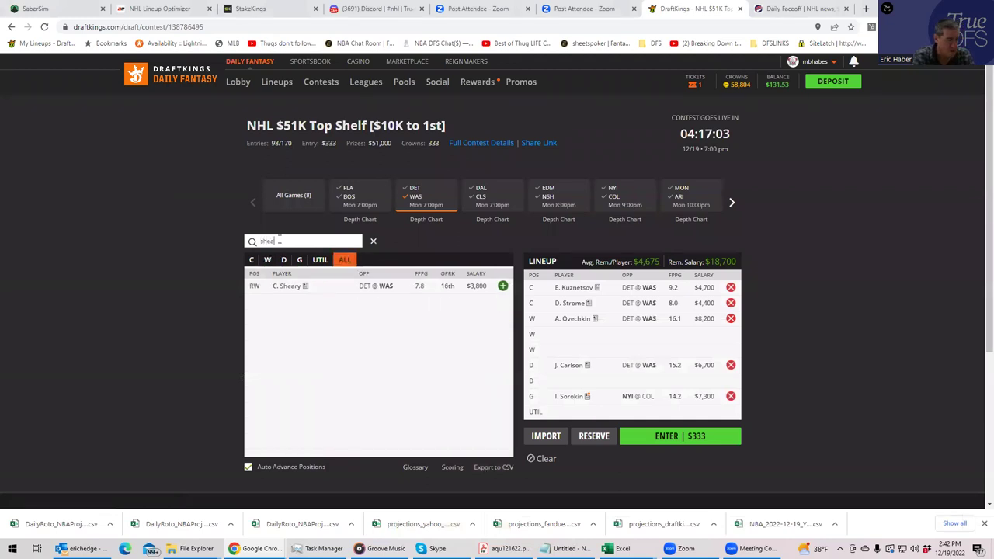
click(503, 285)
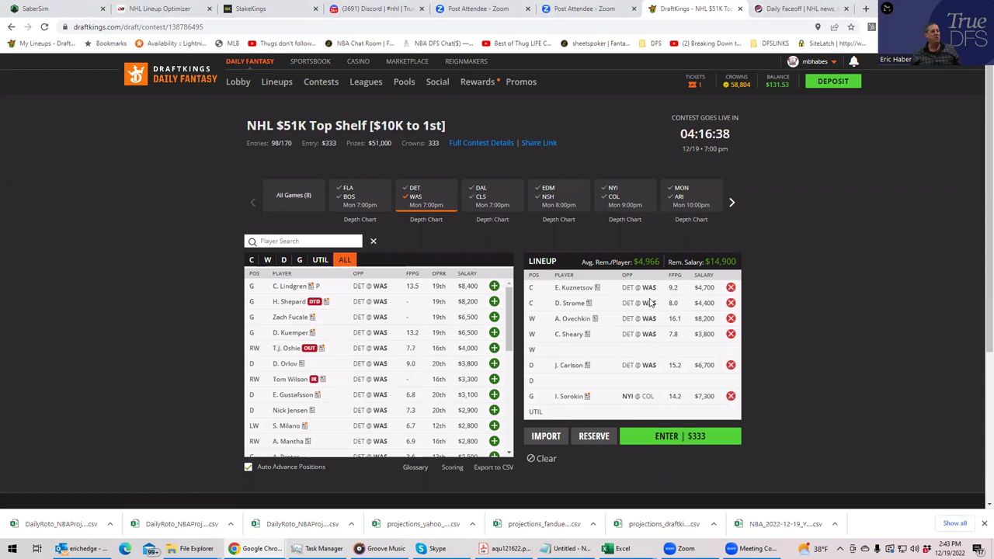
click(412, 204)
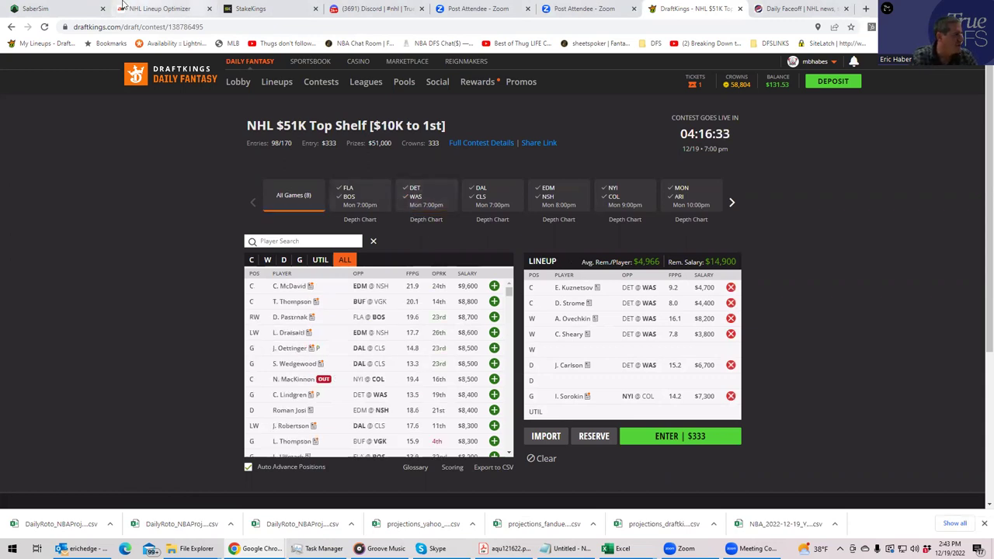
Switch to SaberSim and upload the NHLDK_Sim file as custom projections, excluding unlisted players and all out players
click(65, 10)
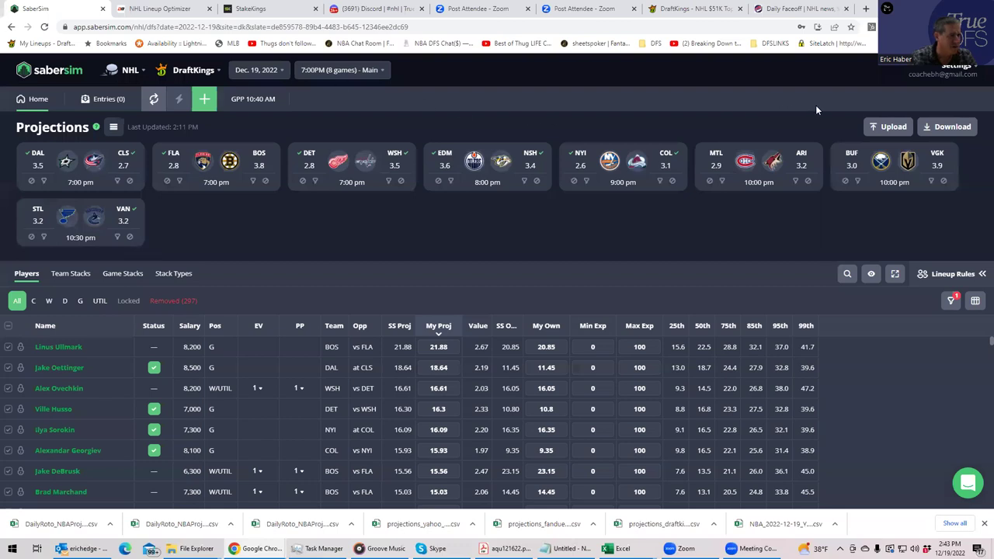
click(889, 127)
click(608, 127)
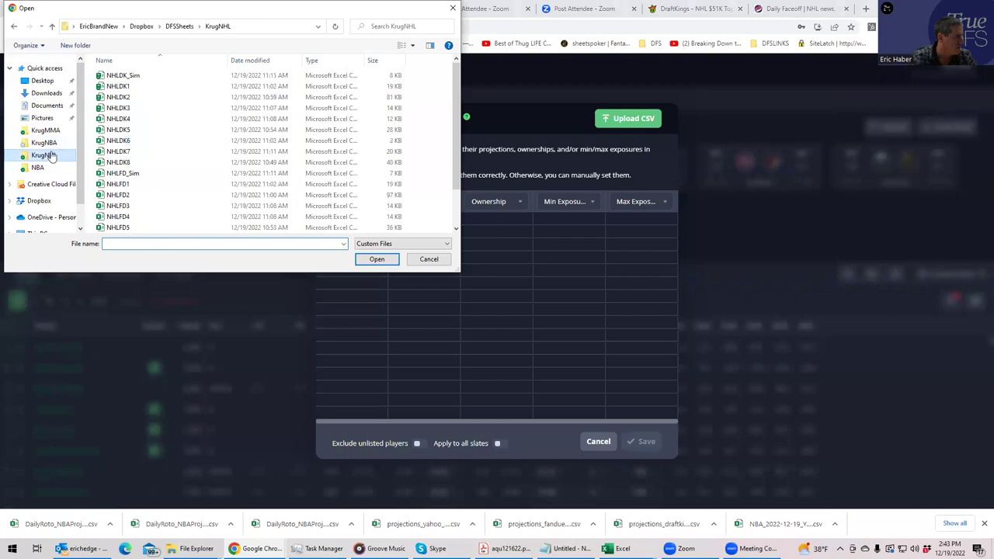
click(128, 75)
click(363, 261)
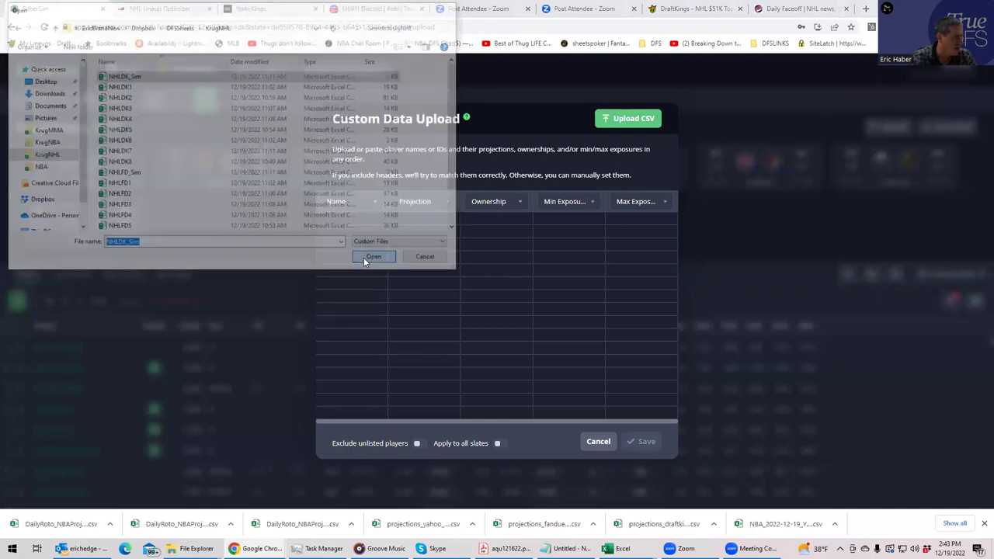
click(417, 446)
click(631, 440)
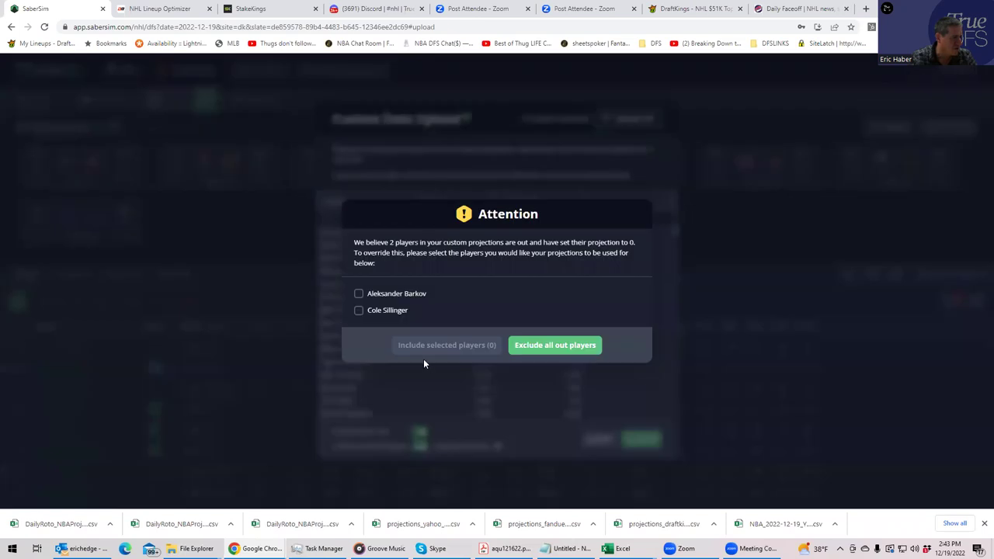
click(550, 349)
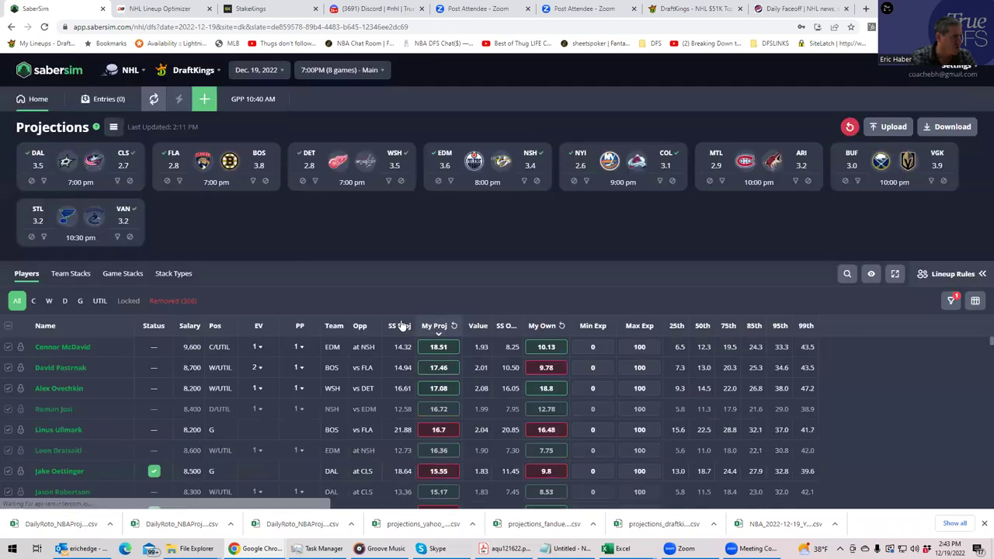
Start a new GPP build of 150 lineups with a 20-max entry limit and 10,001 - 50,000 entrants
click(204, 99)
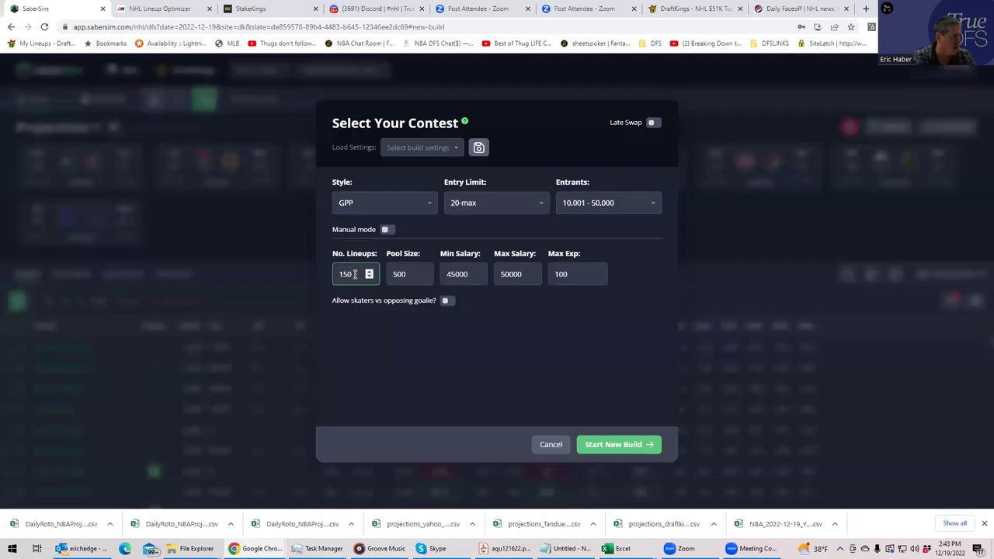
click(642, 446)
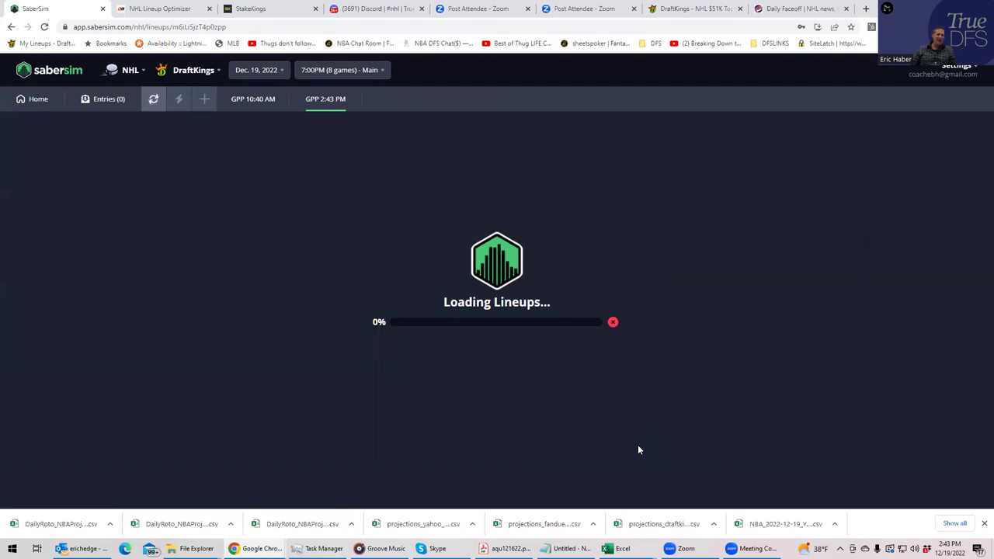